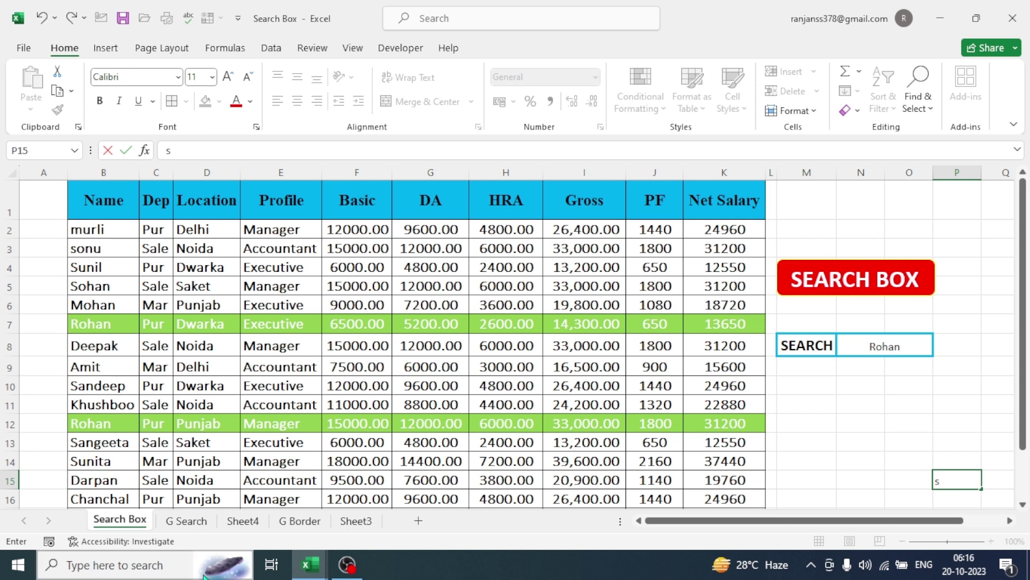
Step: On Sheet4, select the whole salary table and use Find to look up two employees by name
left_click(239, 522)
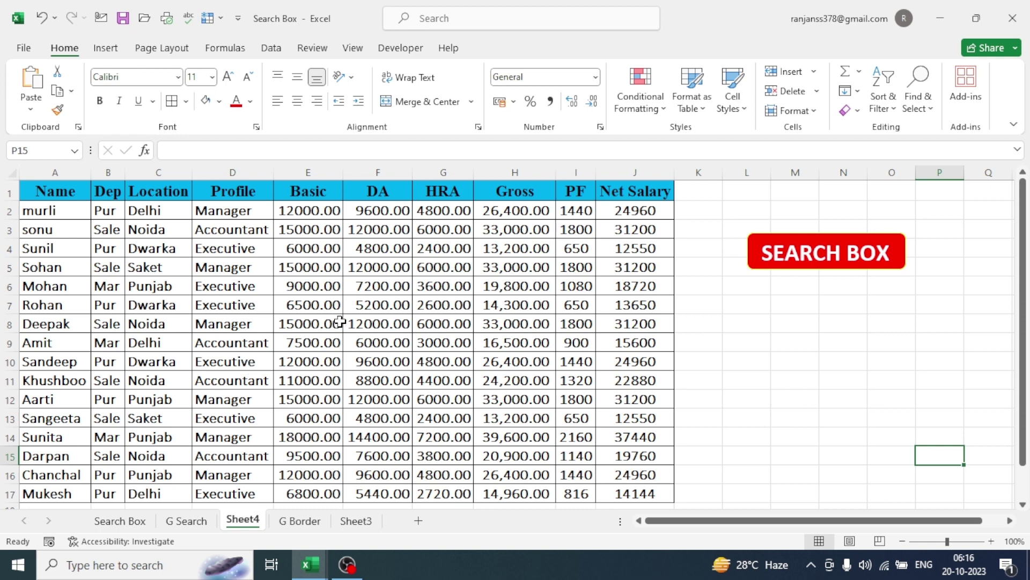
left_click(137, 359)
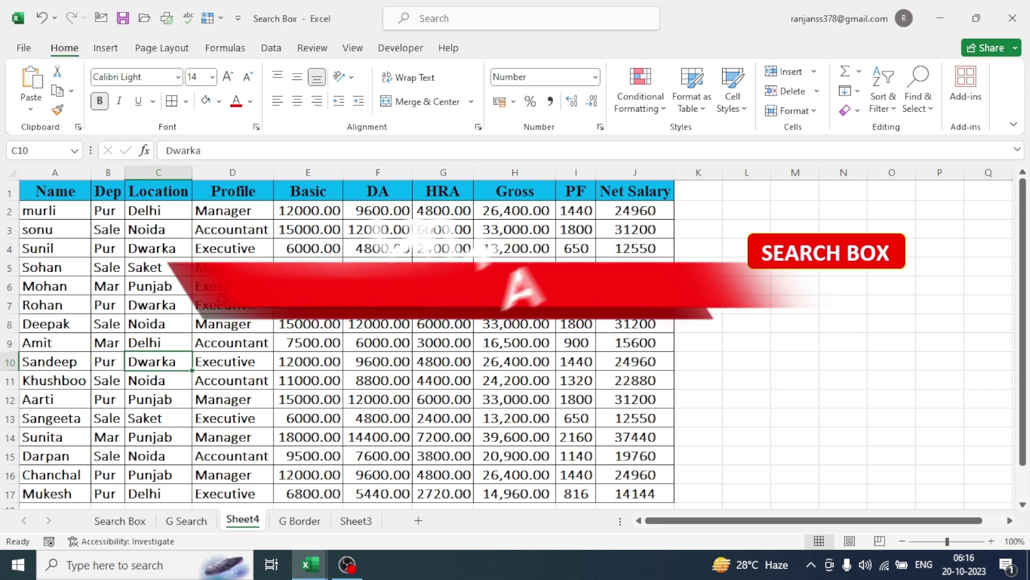
key("ctrl+a")
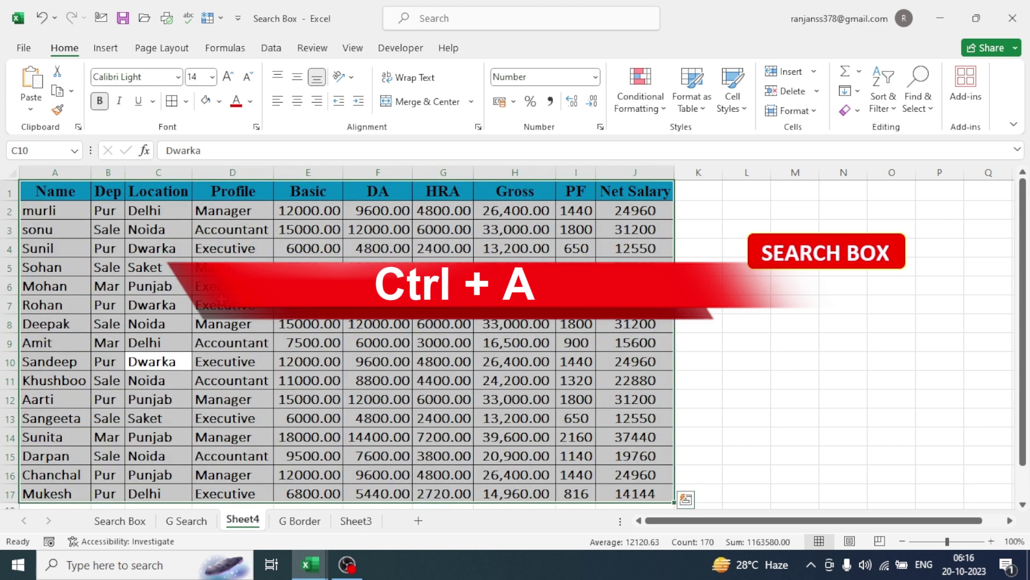
key("ctrl+f")
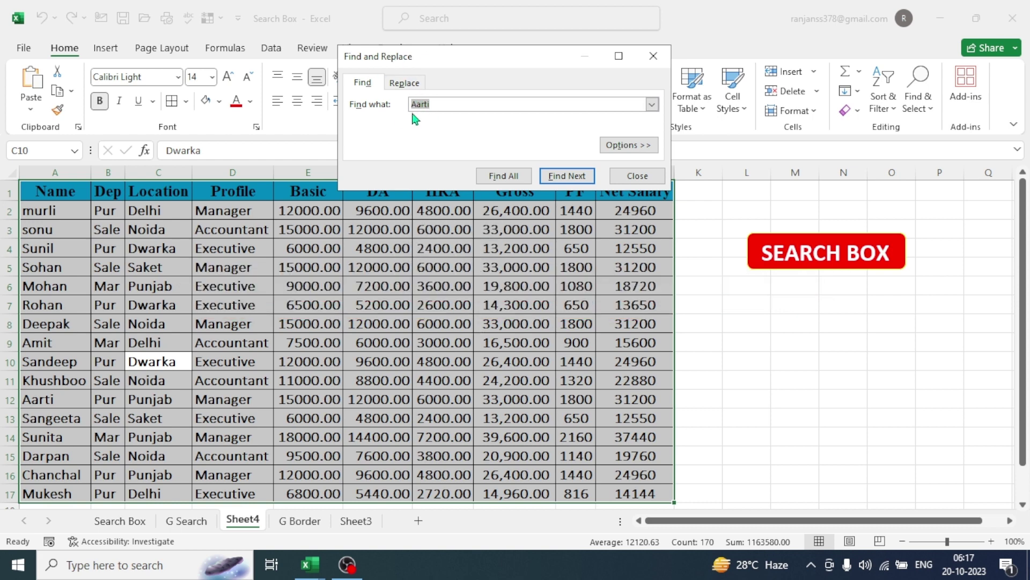
left_click(567, 176)
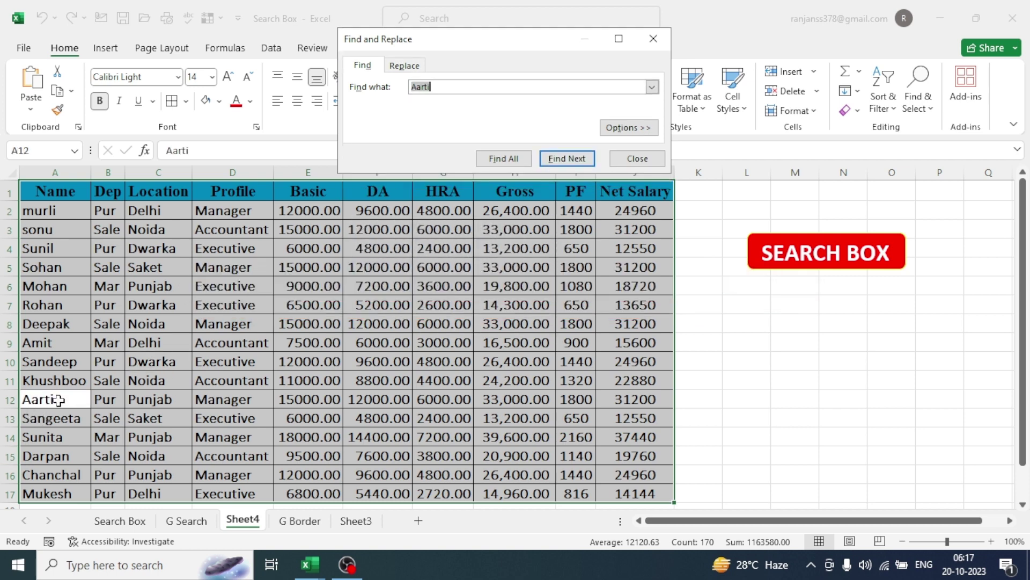
type("Sonu")
key("Return")
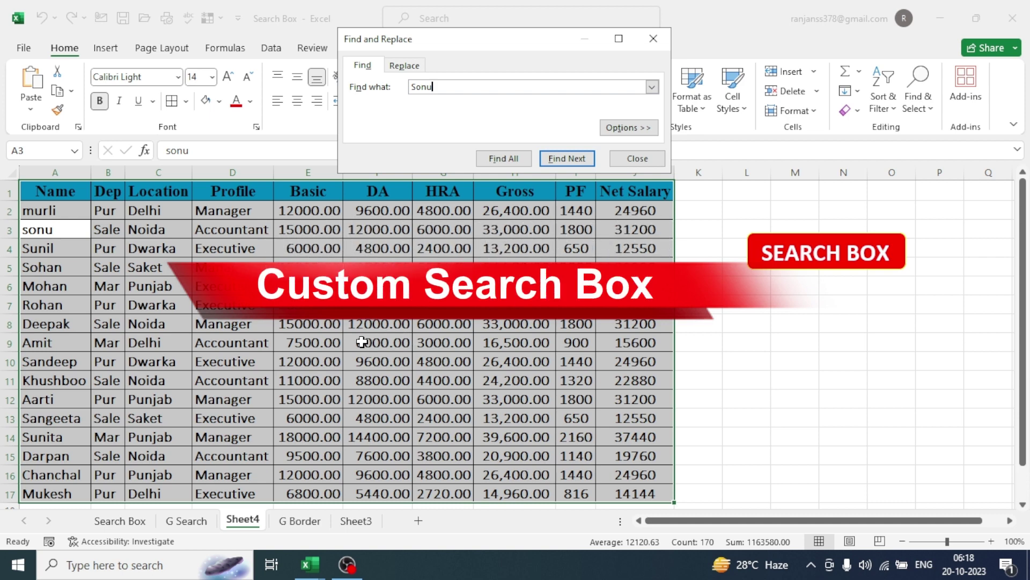
left_click(623, 159)
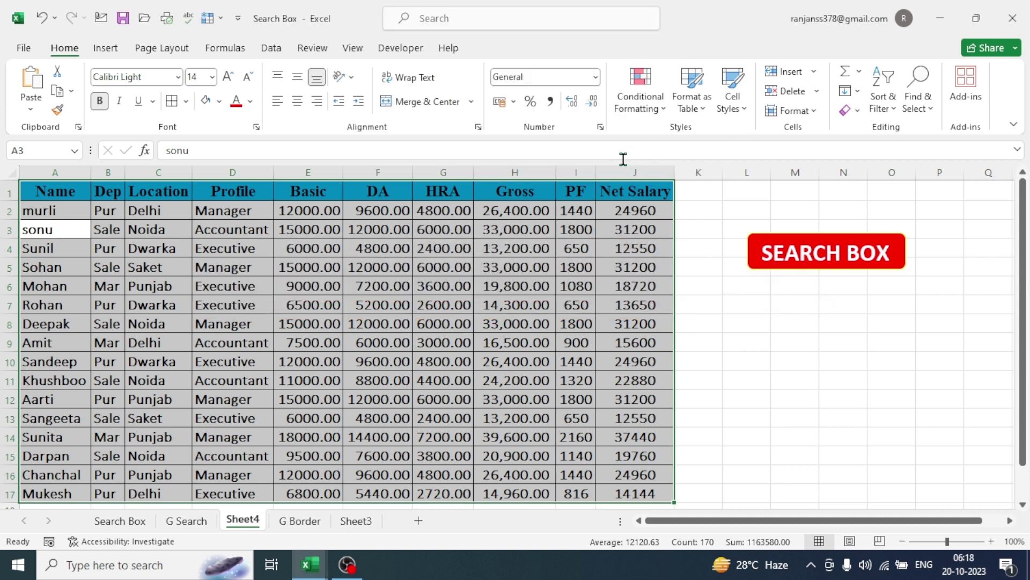
Step: On the Search Box sheet, enter two employees' names one after the other in the search cell N8
left_click(128, 522)
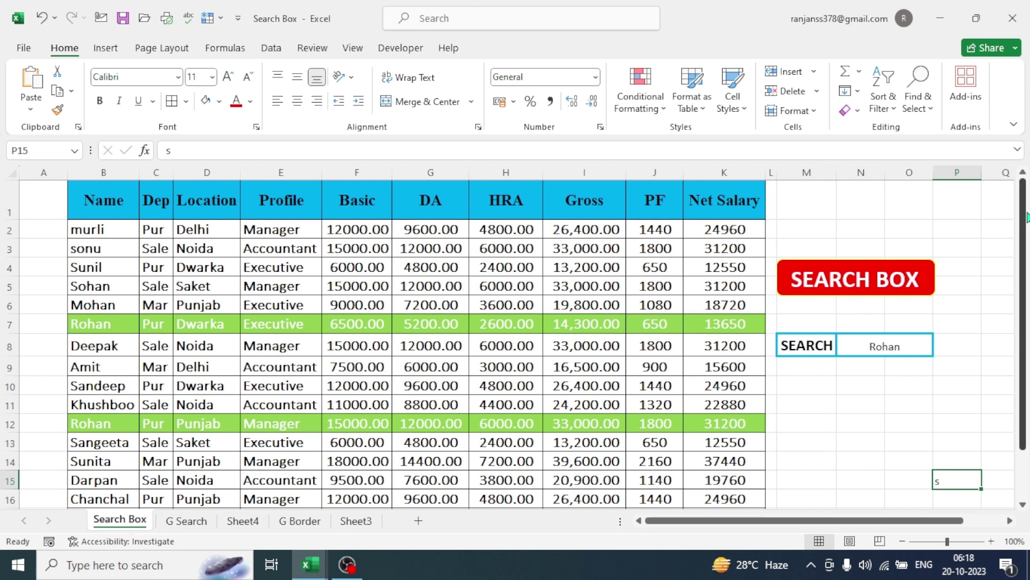
left_click(883, 348)
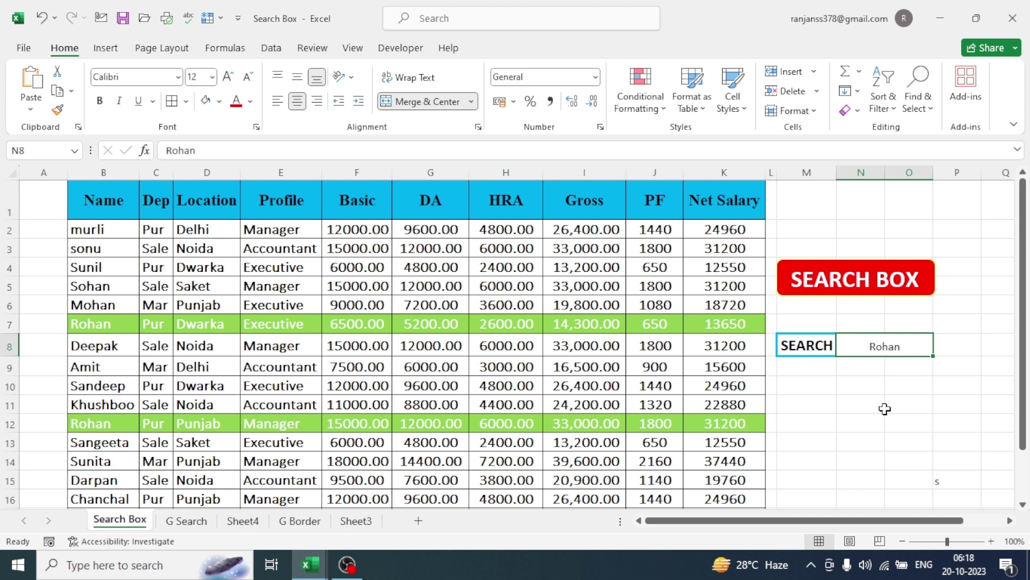
type("Sonu")
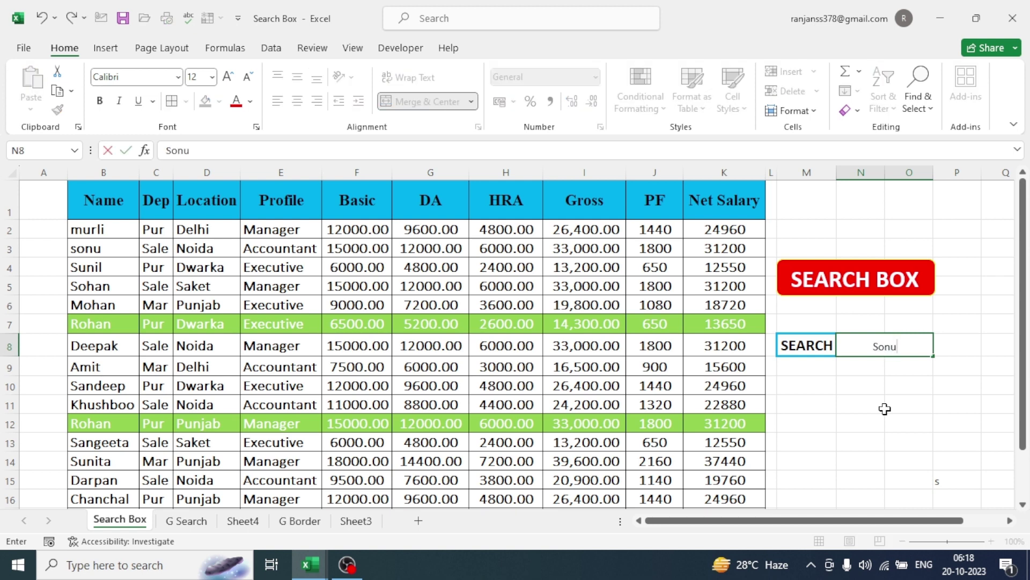
key("Return")
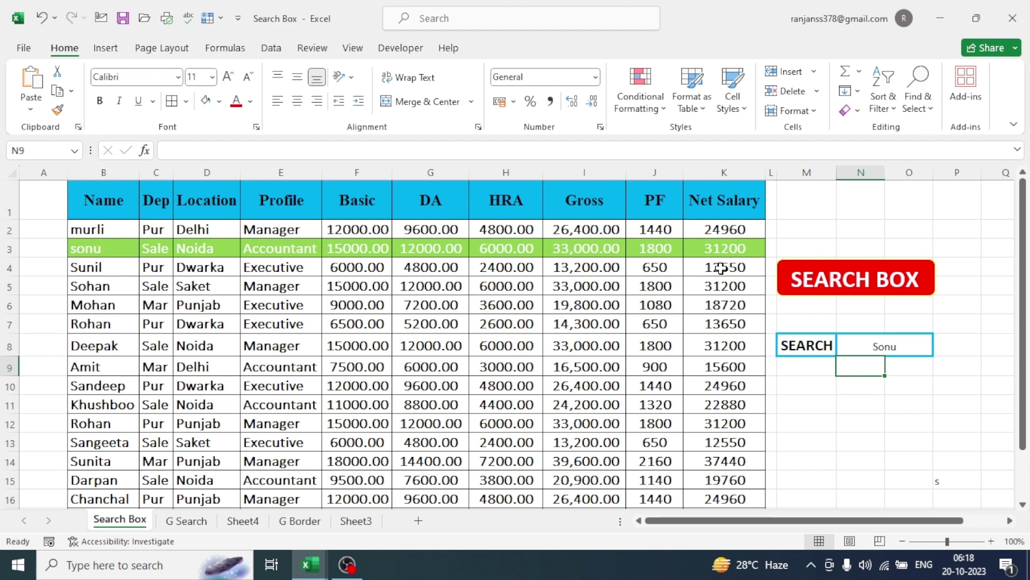
left_click(891, 347)
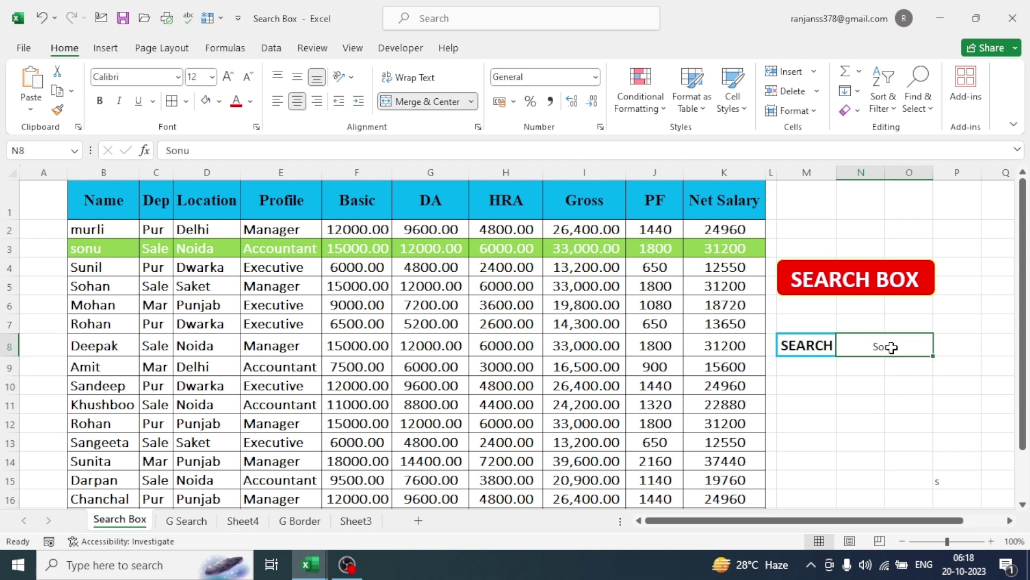
type("mohan")
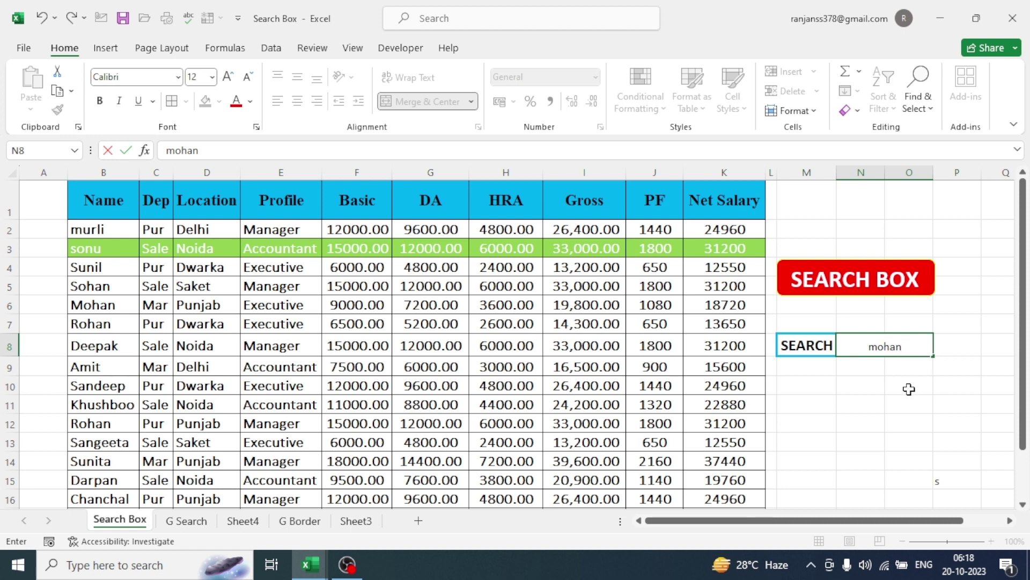
key("Return")
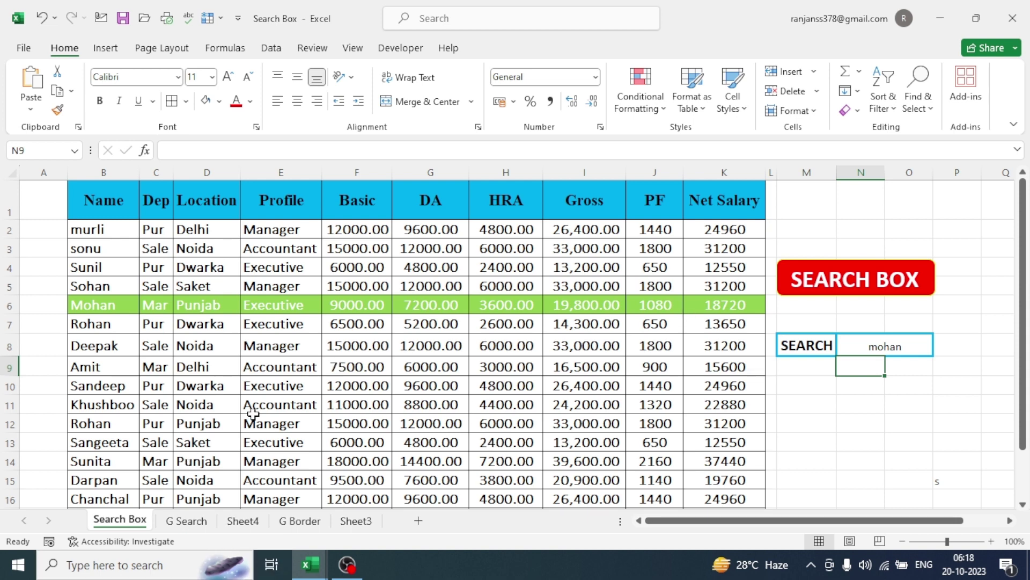
Step: On the G Search sheet, choose three different employees in turn from the name list in cell M7
left_click(187, 520)
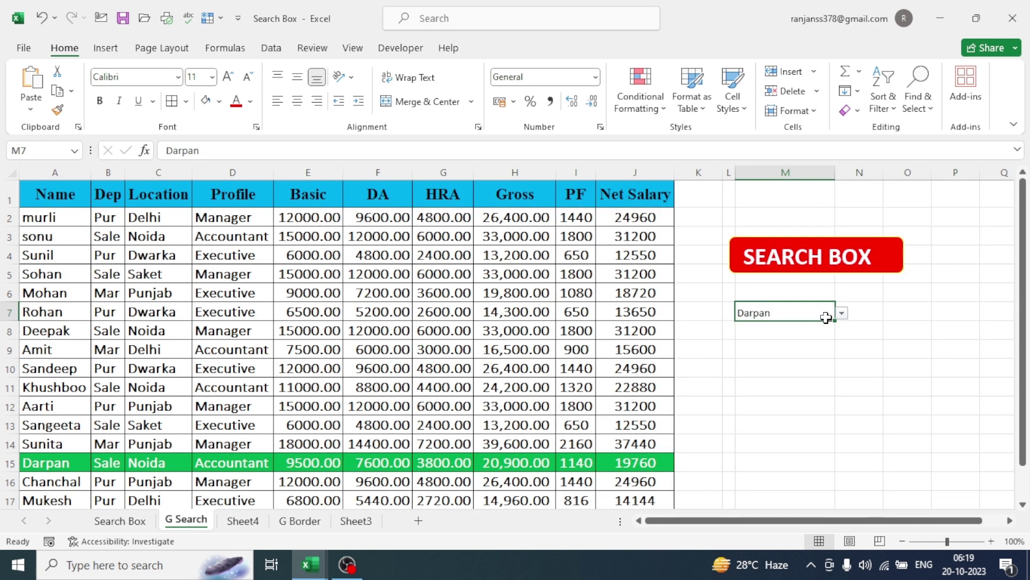
left_click(842, 313)
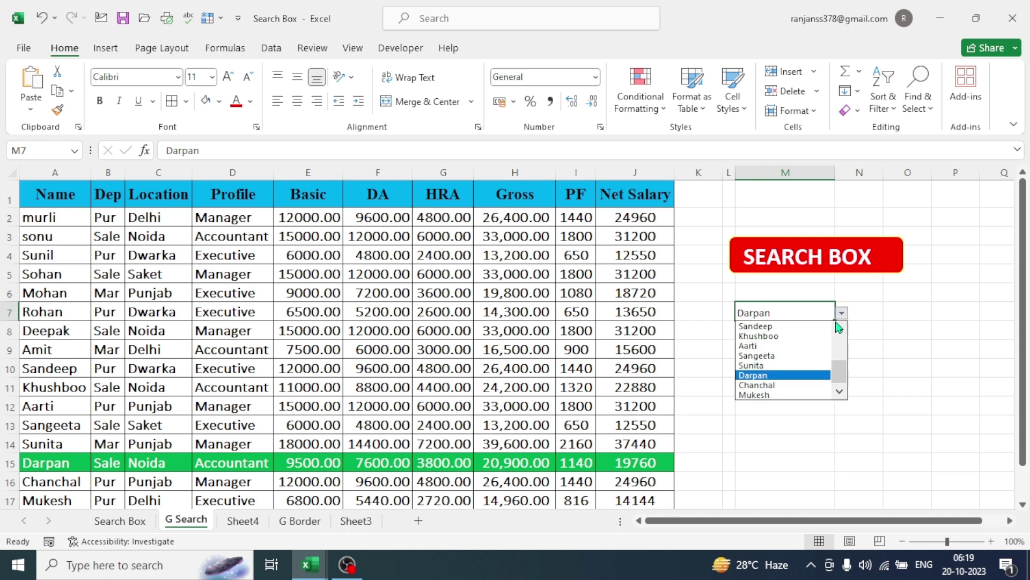
left_click(755, 347)
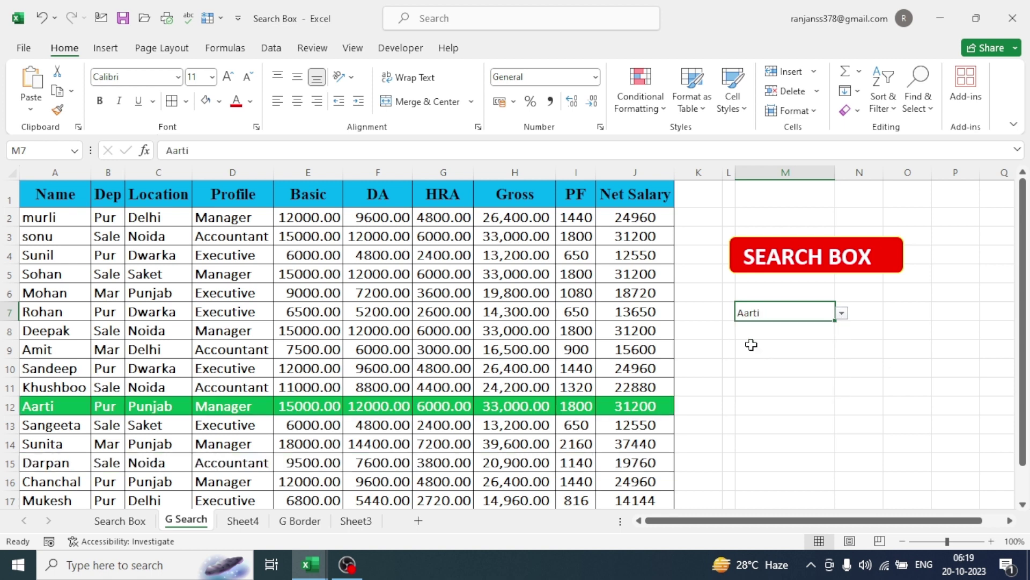
left_click(841, 317)
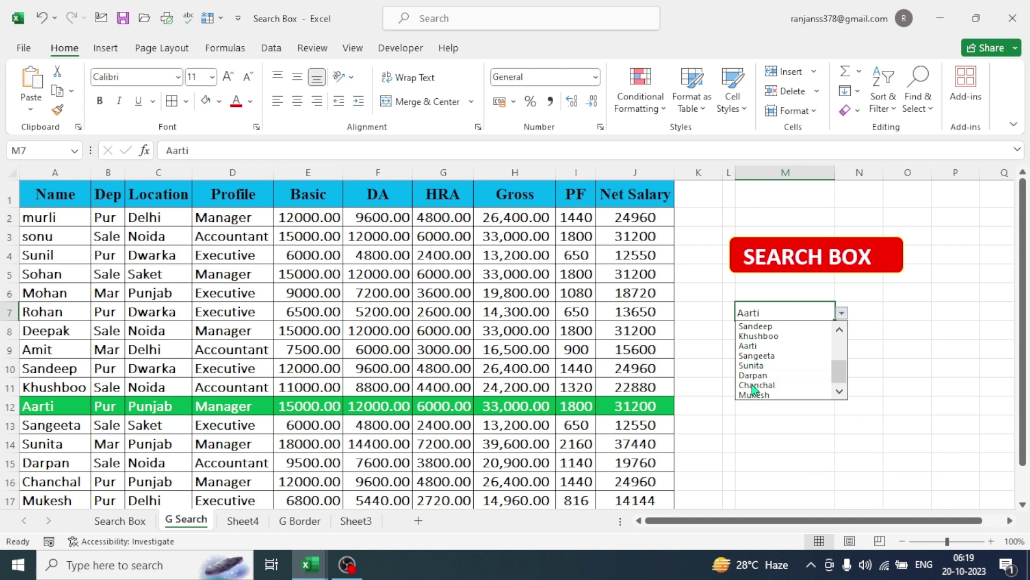
left_click(754, 327)
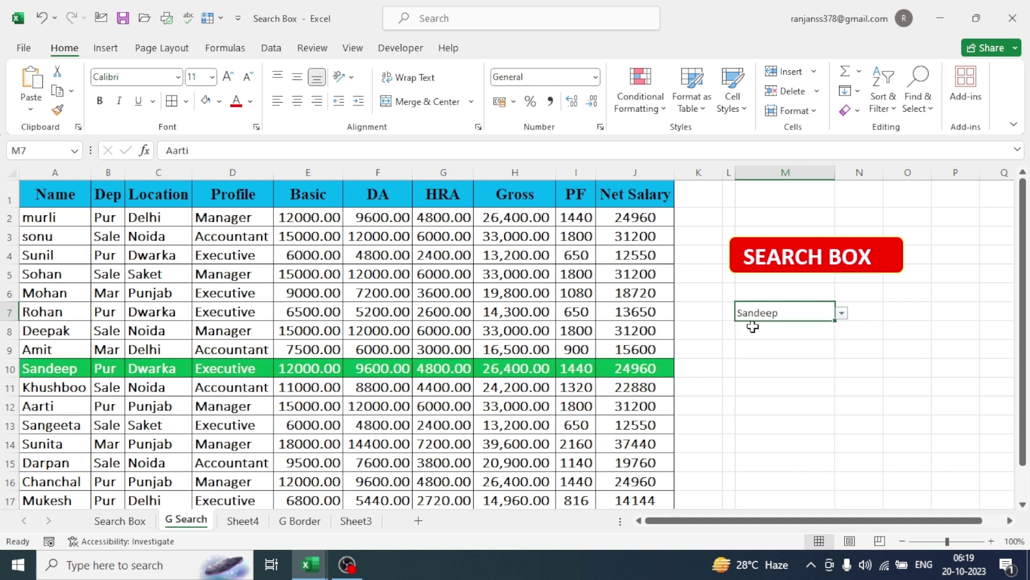
left_click(842, 317)
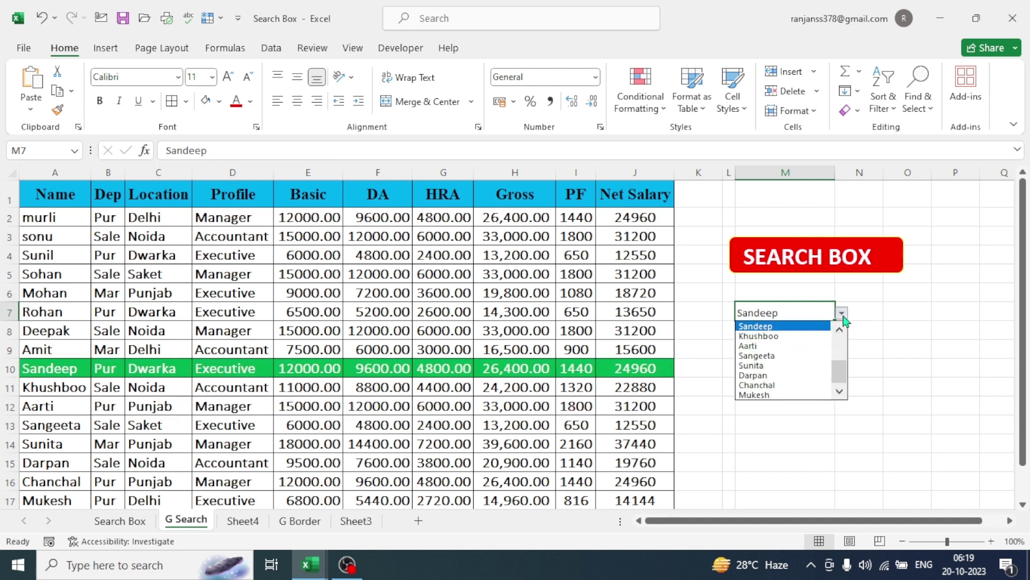
left_click(778, 374)
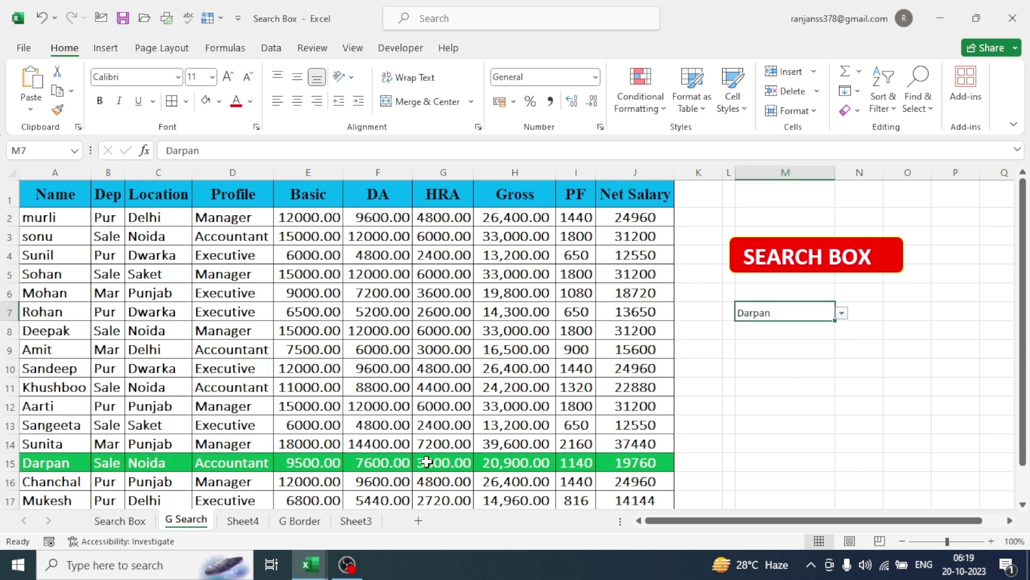
Step: Look over the salary table on Sheet4 and the sales table on the G Border sheet
left_click(243, 521)
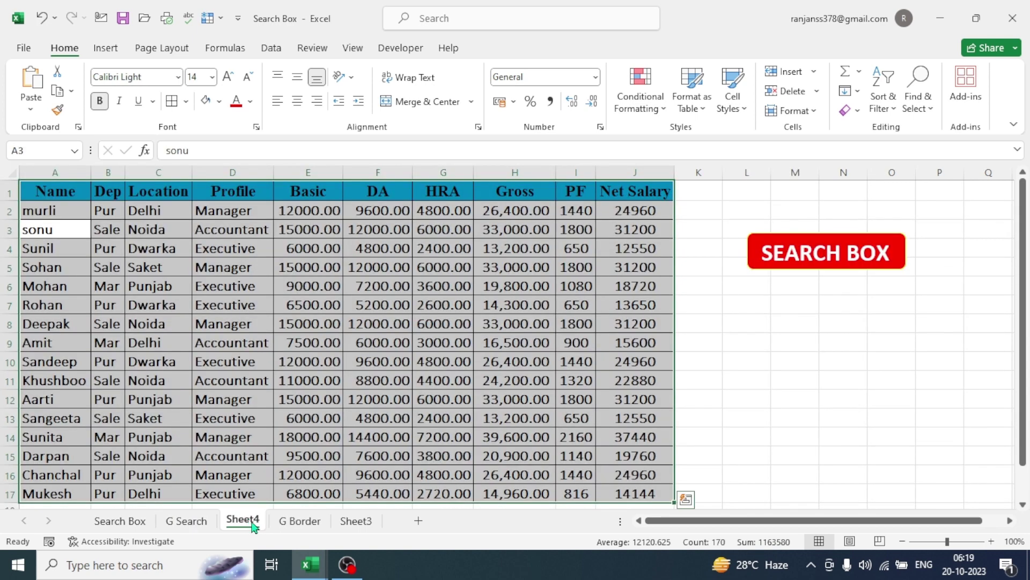
left_click(728, 379)
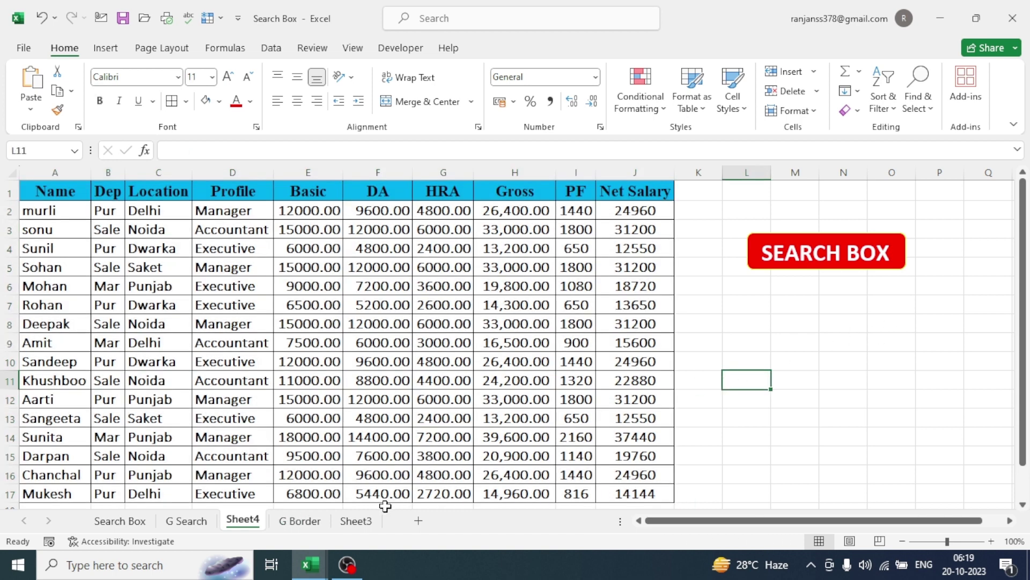
left_click(300, 525)
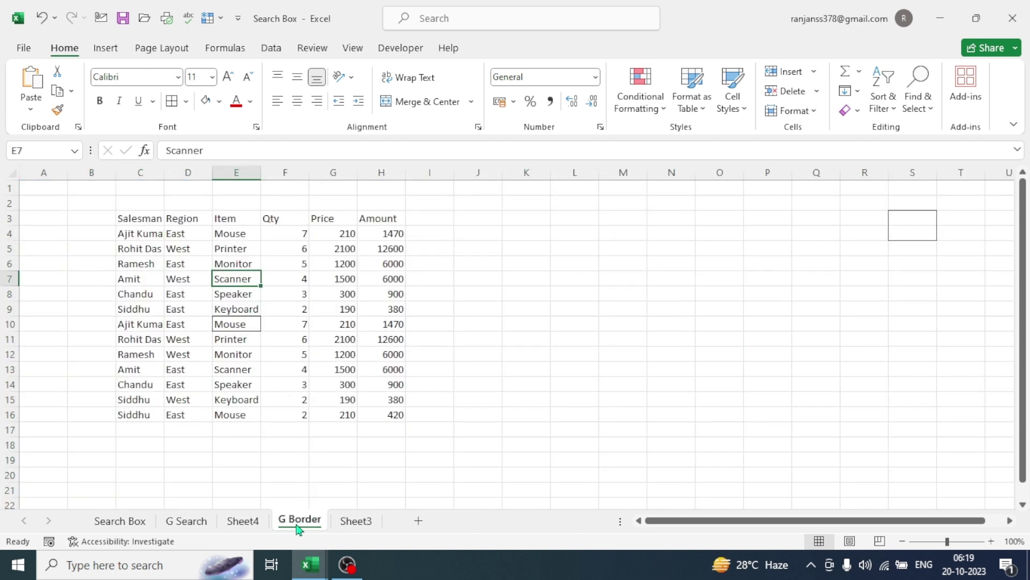
left_click(145, 272)
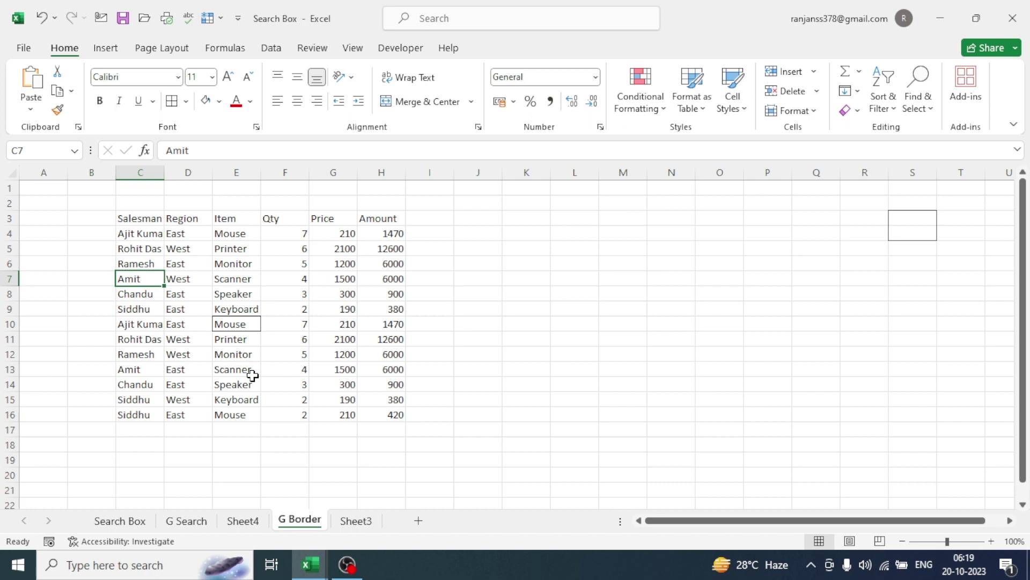
Step: Enter the label "Search" in cell L7 of Sheet4, below the SEARCH BOX title
key("ctrl+Page_Up")
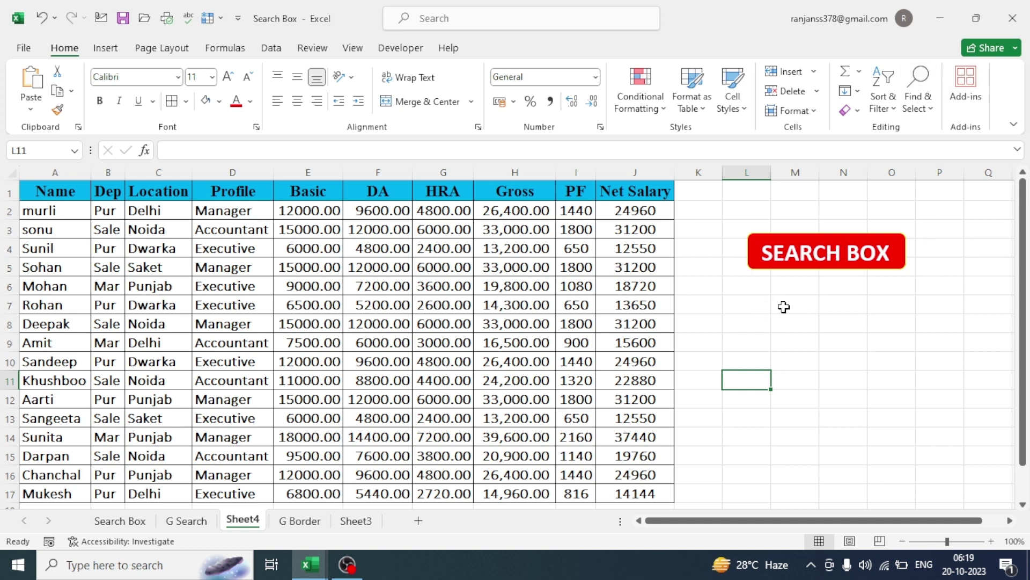
left_click(743, 309)
type("Se")
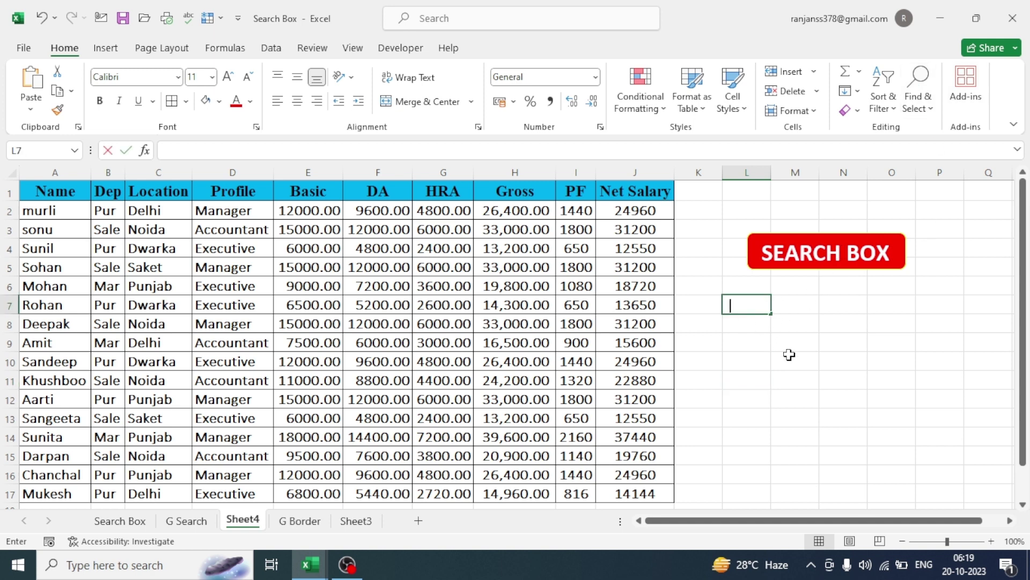
type("arch")
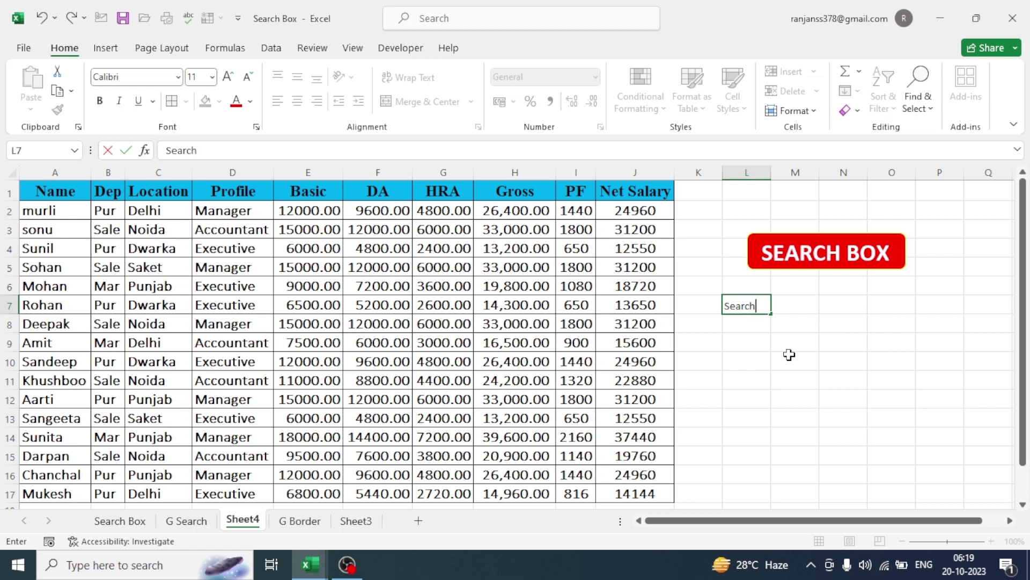
Step: Merge cells M7:N7 beside the Search label with Merge Across
left_click_drag(802, 307, 838, 307)
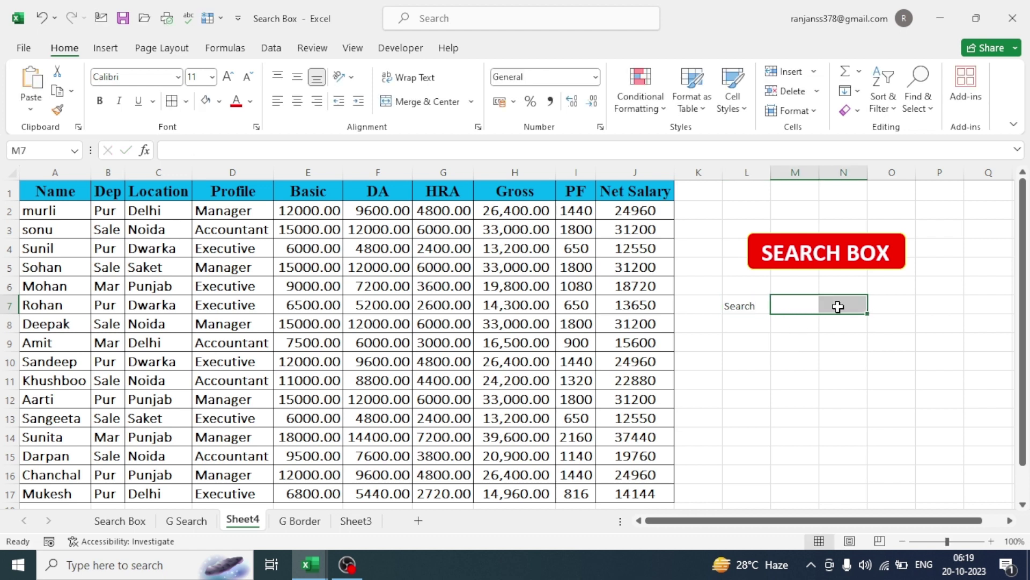
left_click(472, 102)
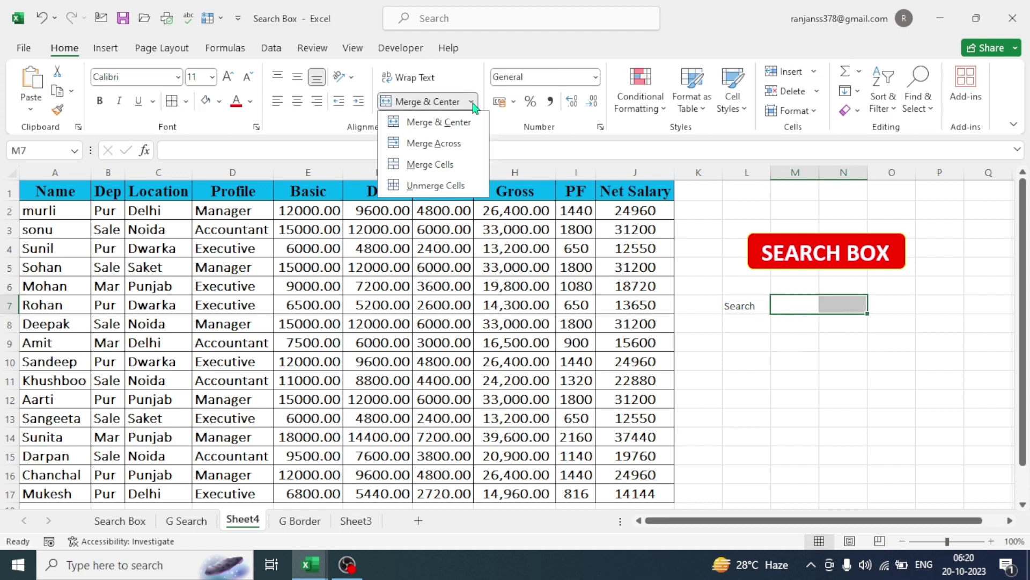
left_click(429, 143)
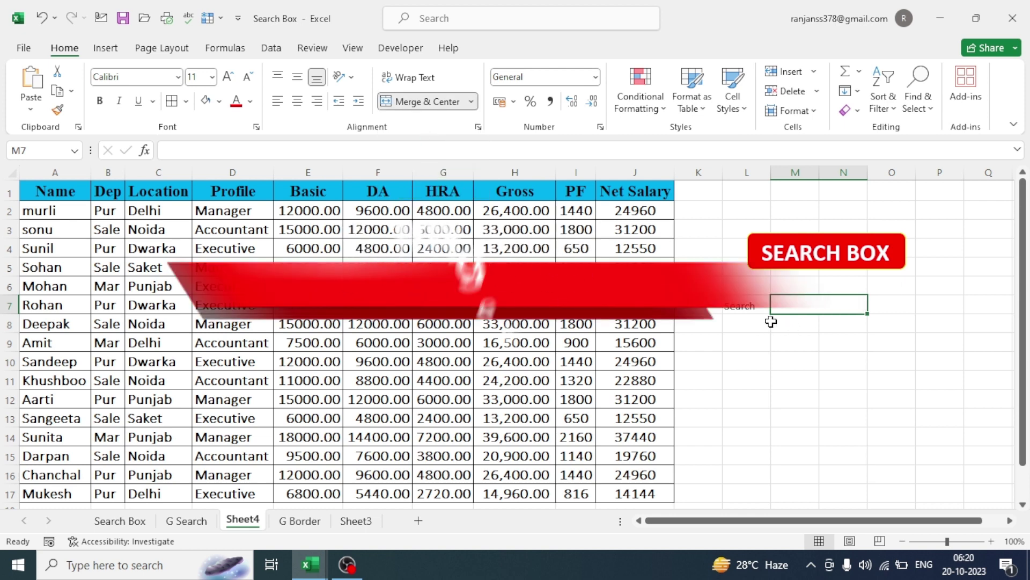
Step: Apply All Borders to the Search label and the merged input cell, L7:N7
left_click(735, 310)
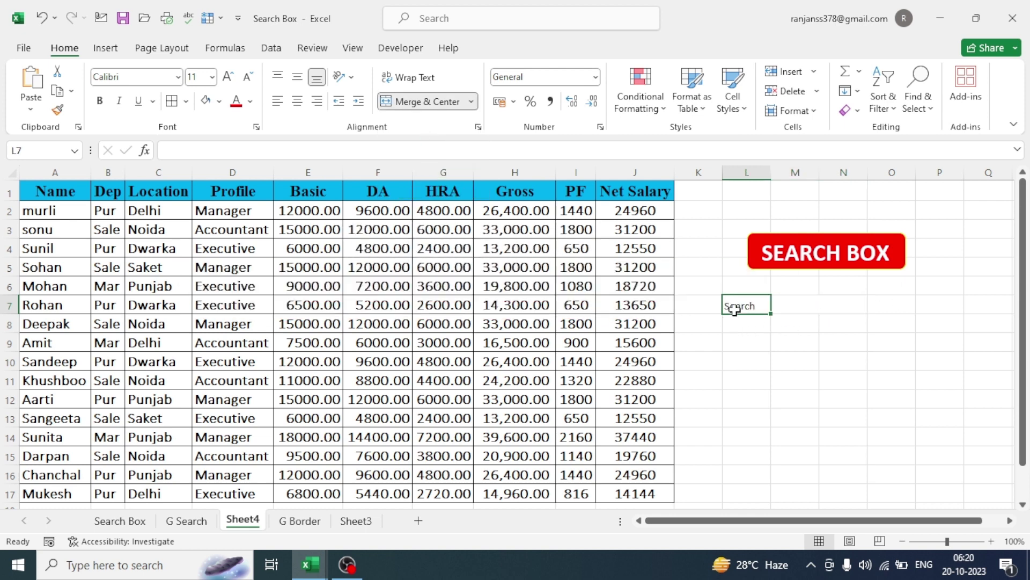
left_click_drag(735, 303, 827, 303)
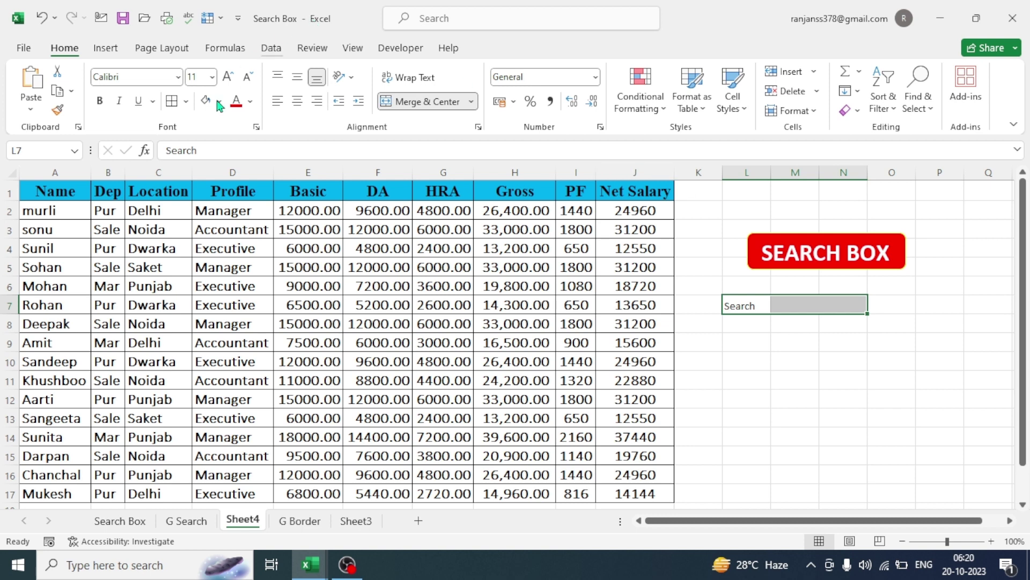
left_click(185, 101)
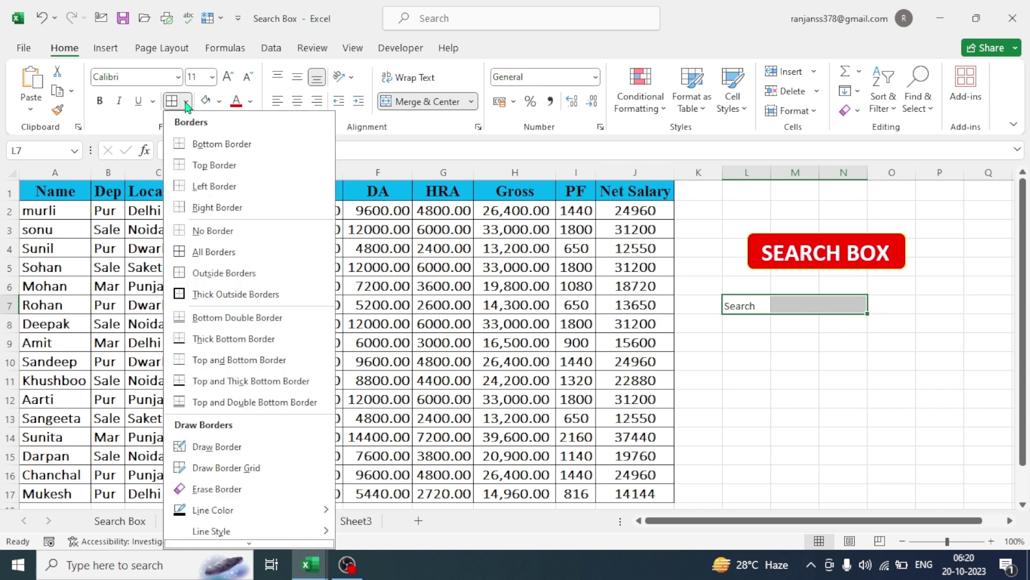
left_click(180, 256)
left_click(821, 346)
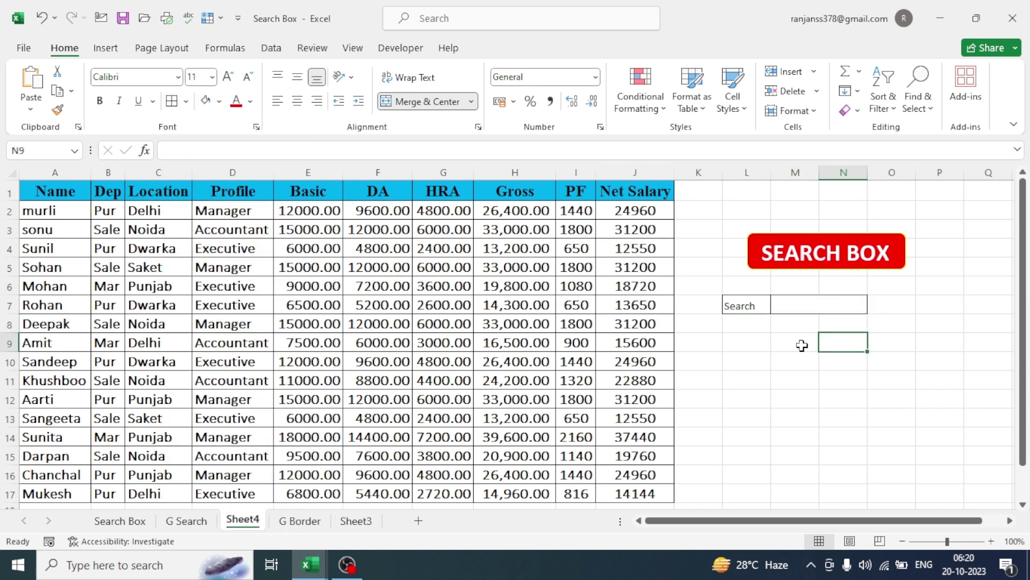
Step: Fill the Search label cell L7 with the standard light green color
left_click(738, 307)
left_click(220, 105)
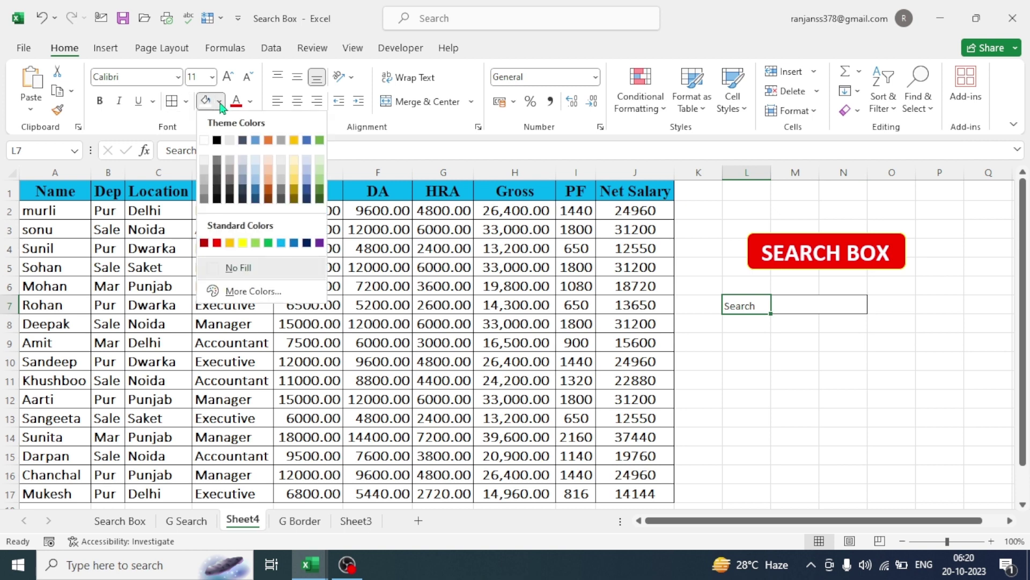
left_click(256, 244)
left_click(821, 304)
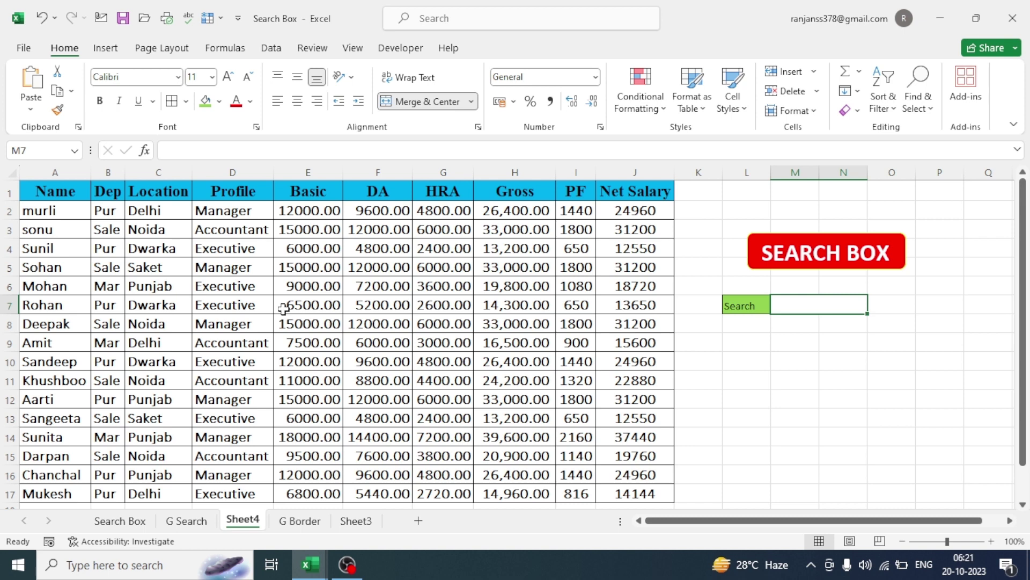
Step: Start a new conditional formatting rule for the whole salary table, using a formula to determine which cells to format
left_click(218, 350)
key("ctrl+a")
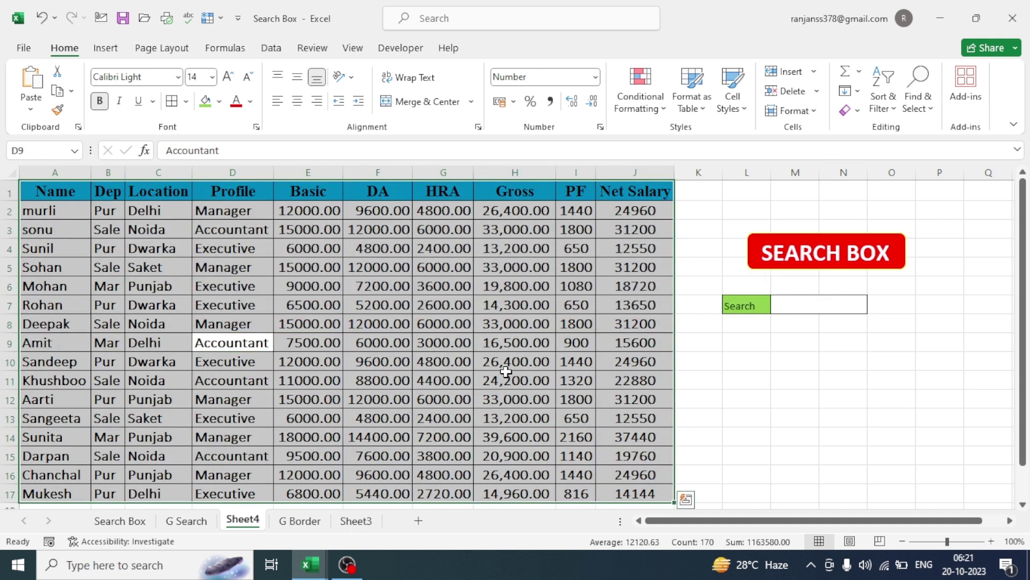
left_click(667, 111)
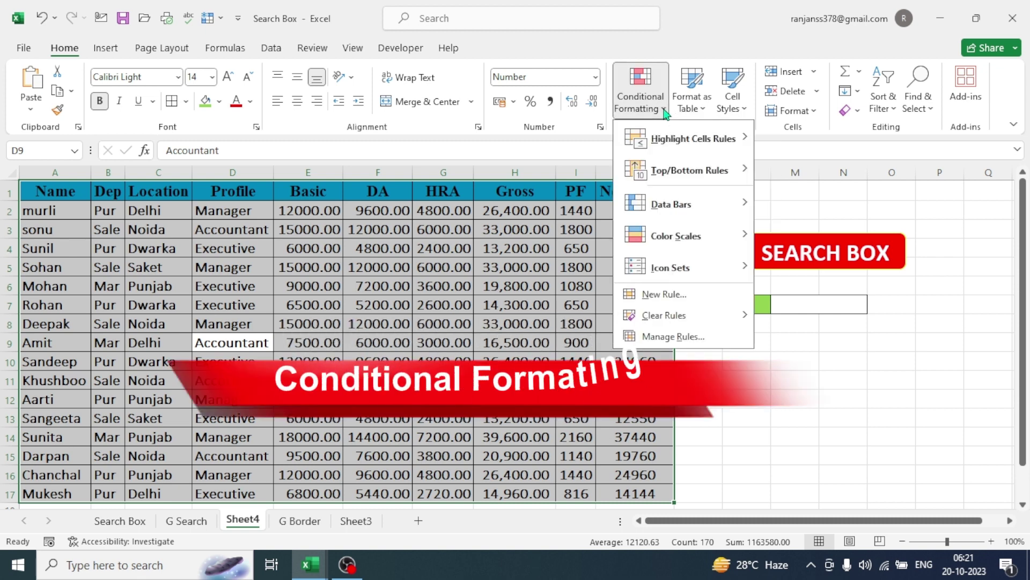
left_click(661, 296)
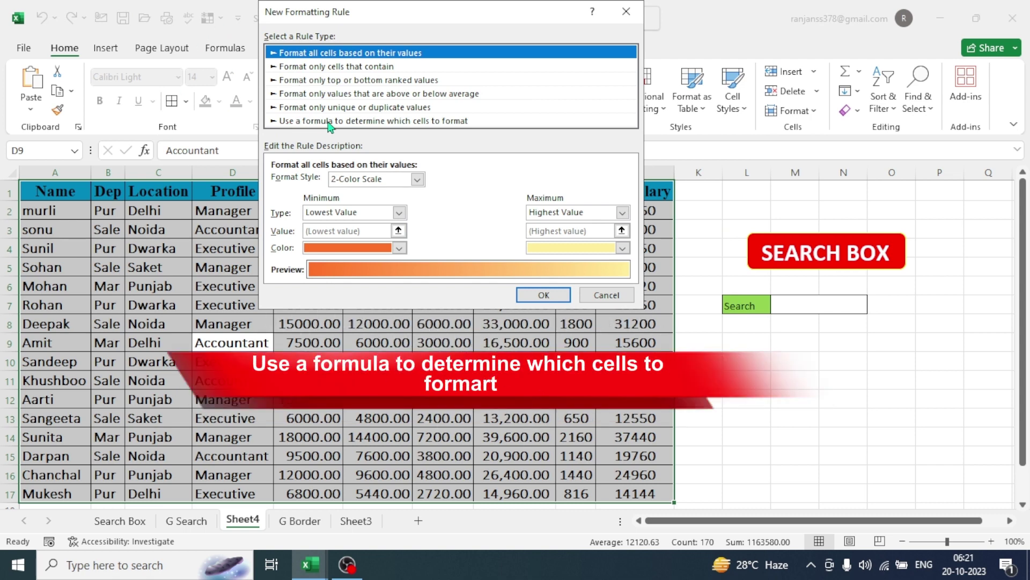
left_click(329, 121)
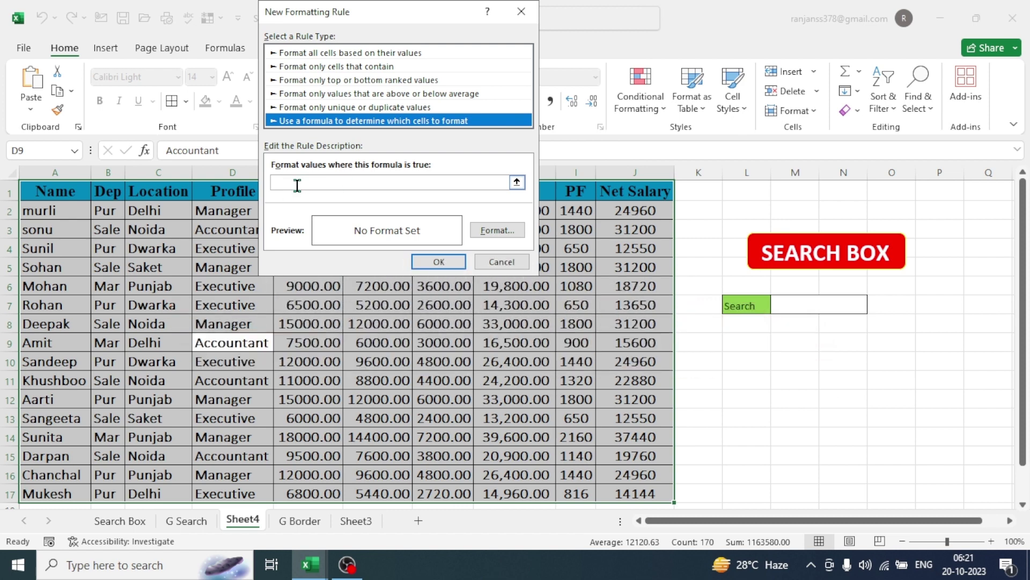
left_click(298, 185)
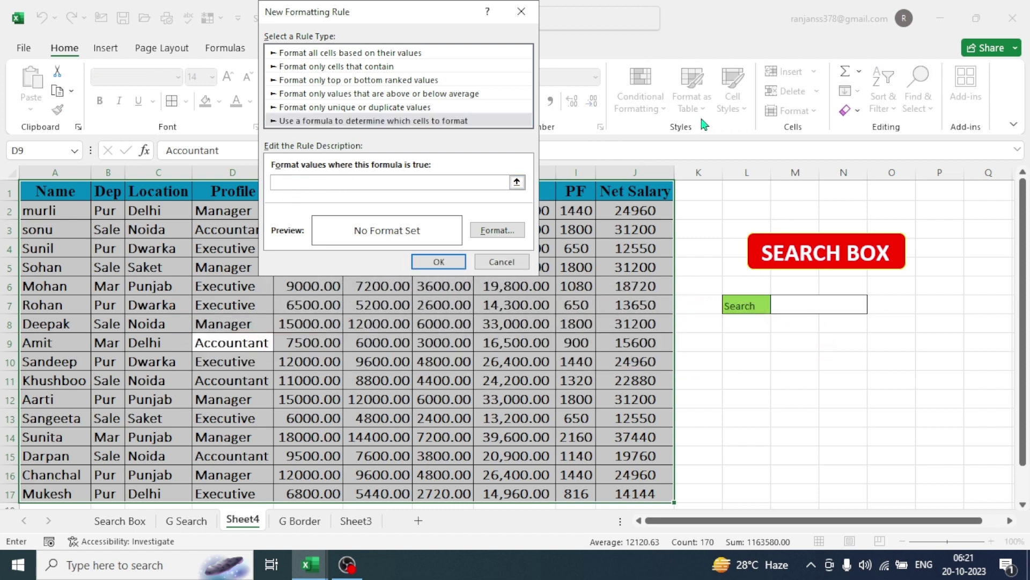
Step: Enter the rule formula as a SEARCH for $M$7 within the joined values of the table columns, beginning with $A1 followed by columns B and C
type("=$")
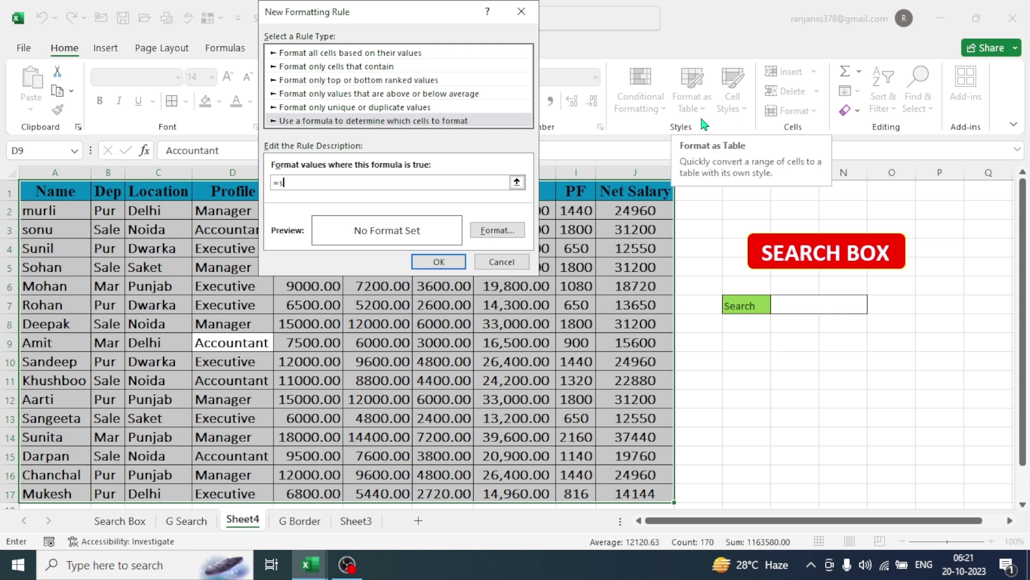
type("earch(")
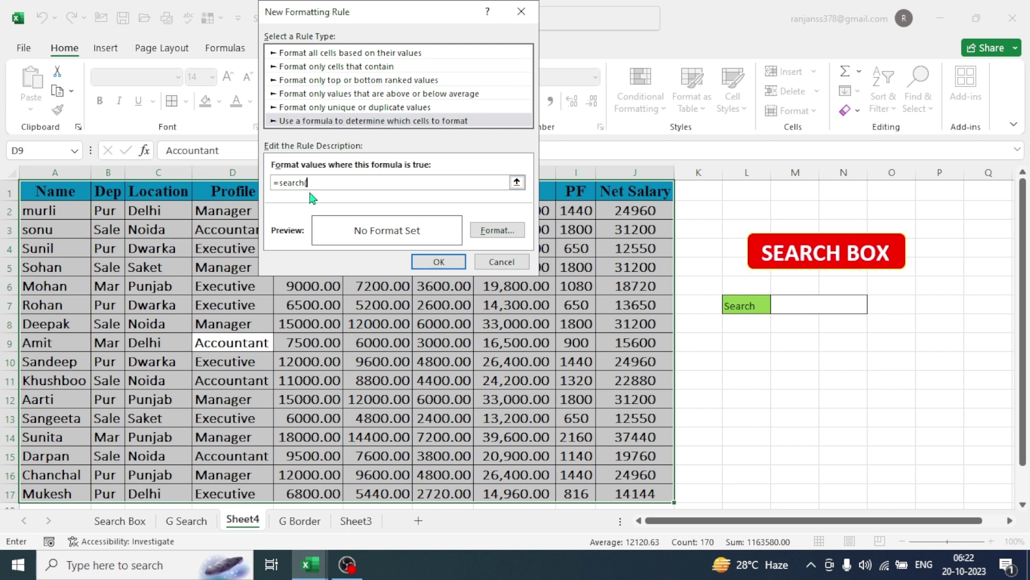
left_click(807, 306)
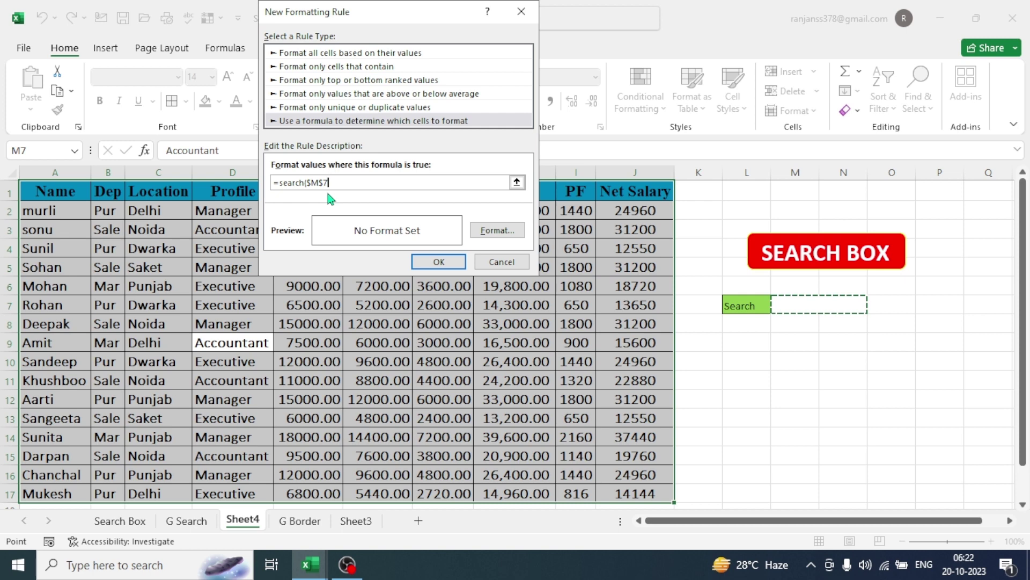
type(",")
type("$")
type("A")
type("1")
type("&")
type("$")
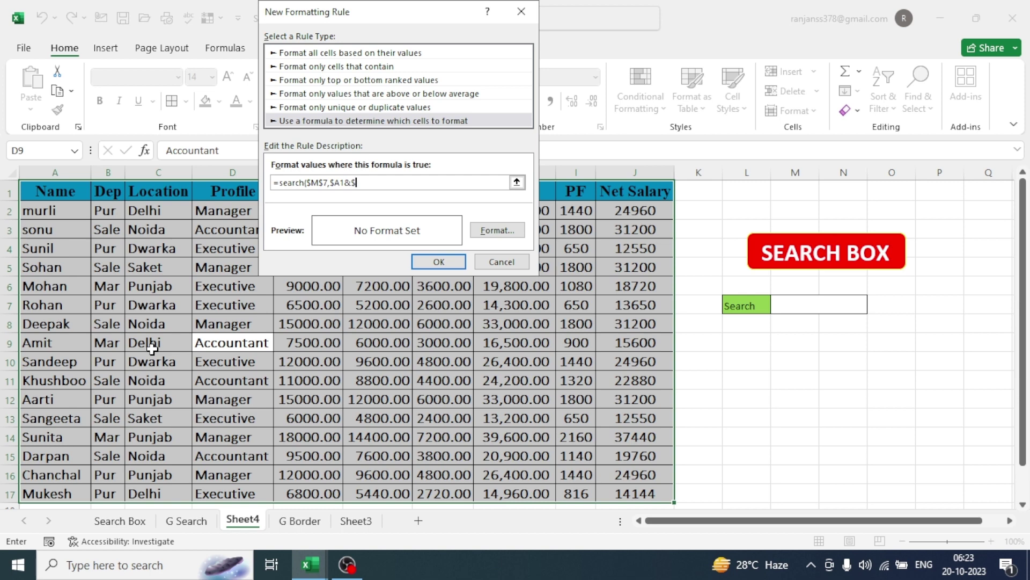
type("B")
type("2")
type("&$C2")
type("&$C2")
type(")")
Step: Set the rule's format to a standard blue fill with white font color and accept it
left_click(498, 230)
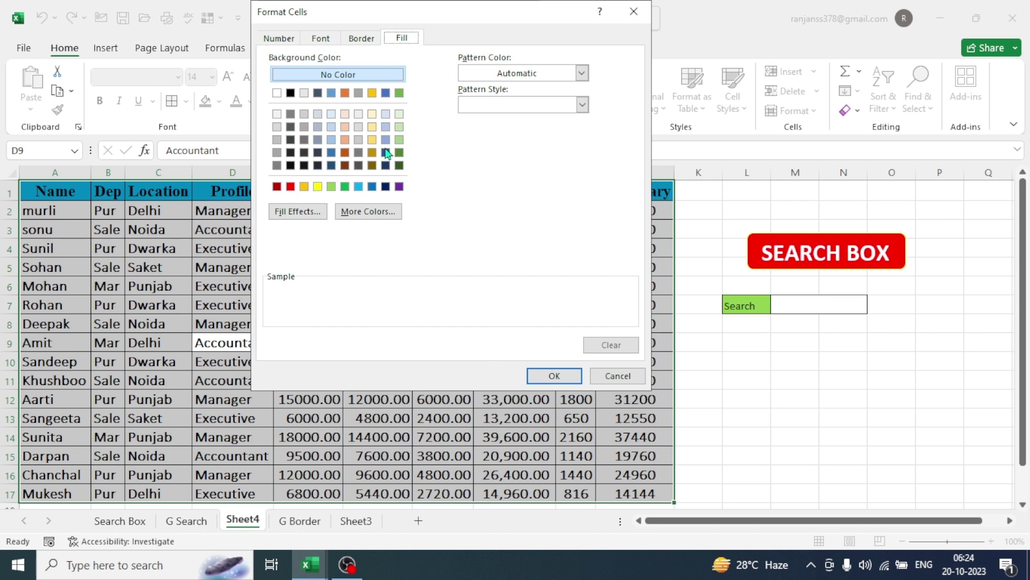
left_click(371, 188)
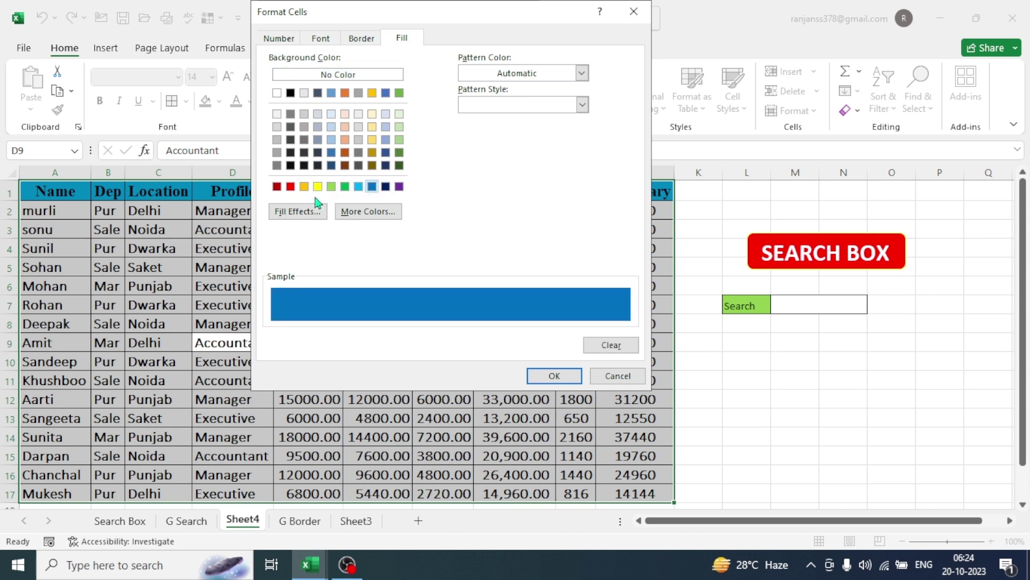
left_click(325, 40)
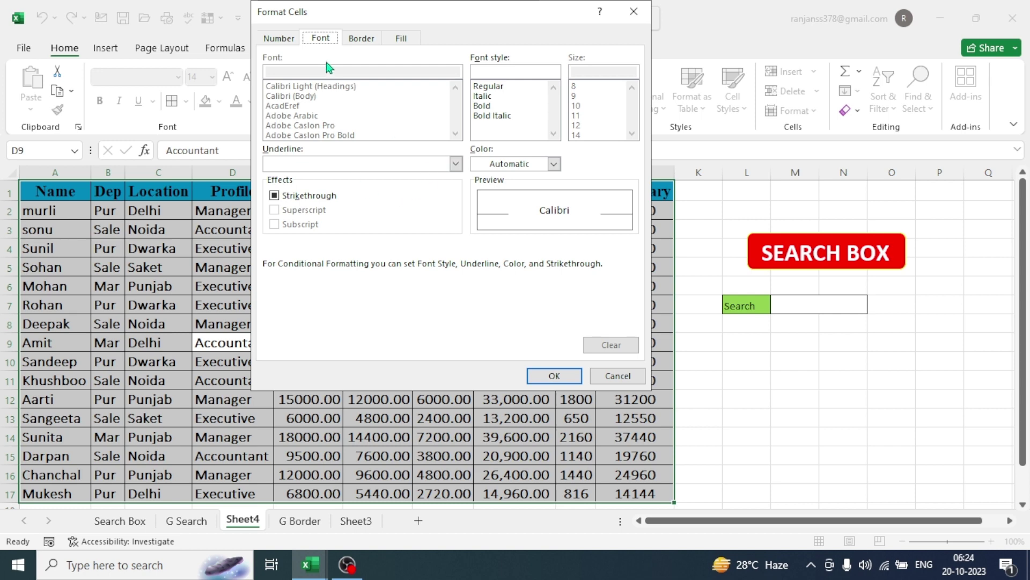
left_click(552, 165)
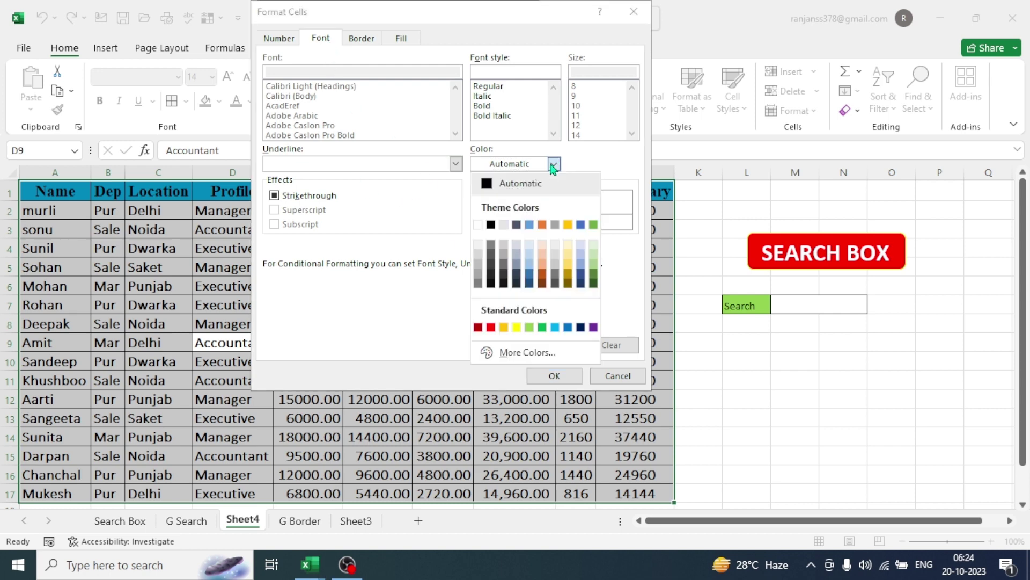
left_click(478, 226)
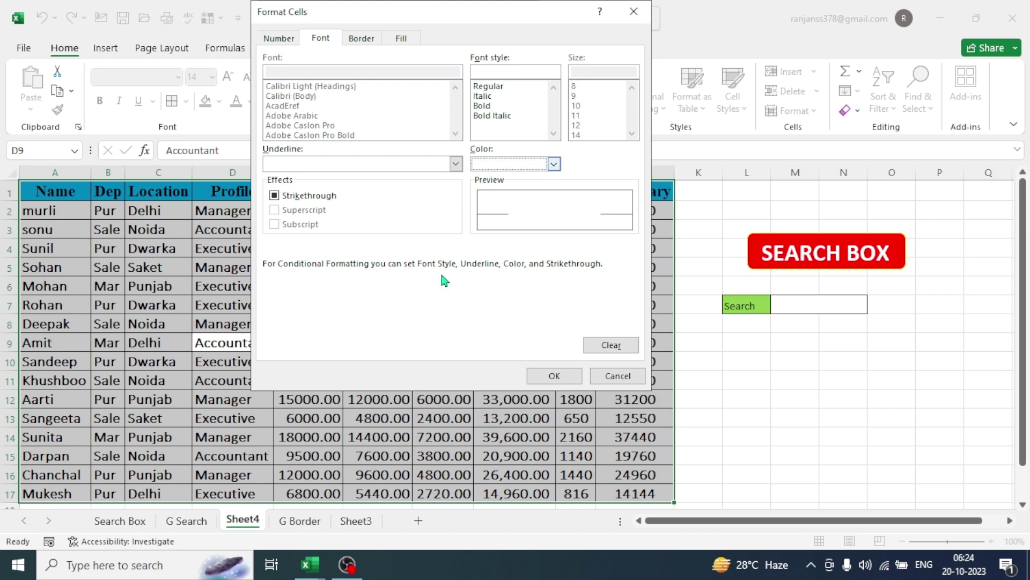
left_click(553, 377)
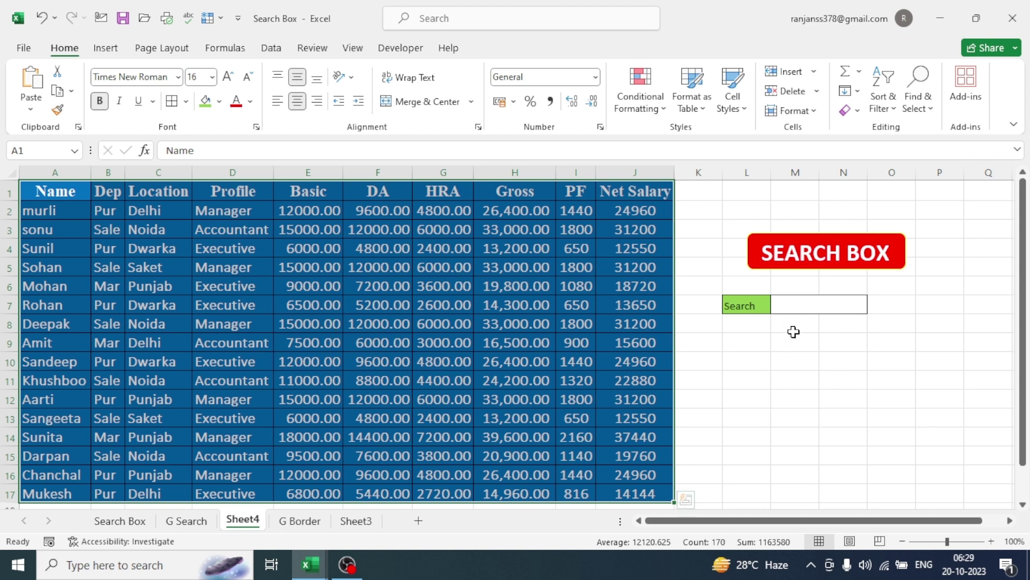
Step: Test the search box by entering the employee names from rows 7 and 9 in turn in cell M7
left_click(821, 304)
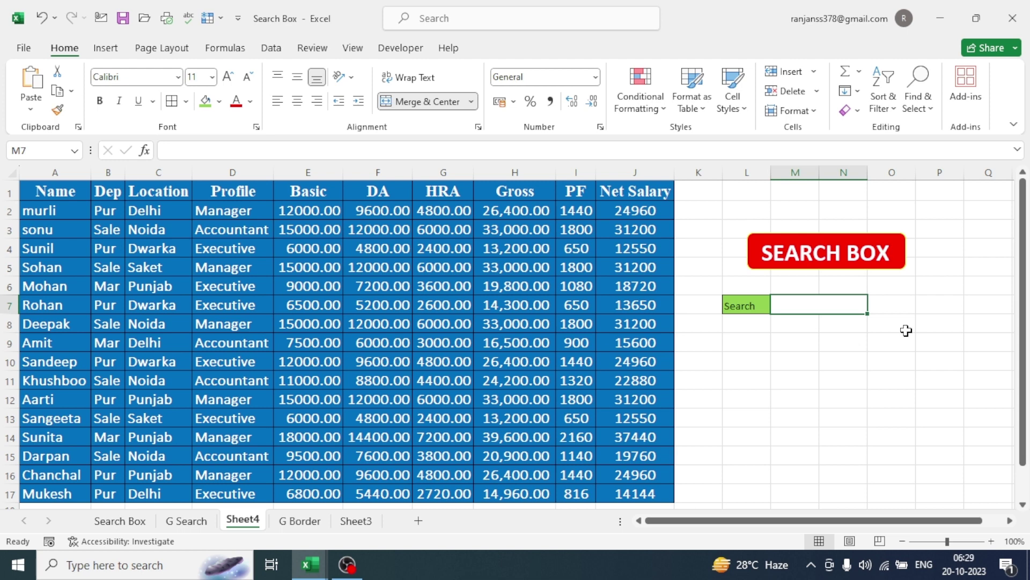
type("ROHAN")
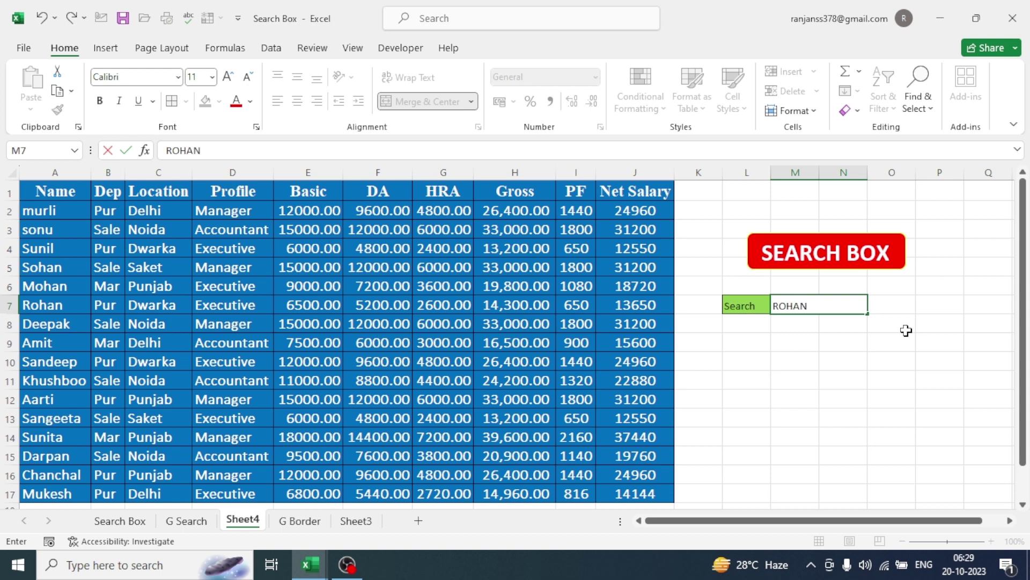
key("Return")
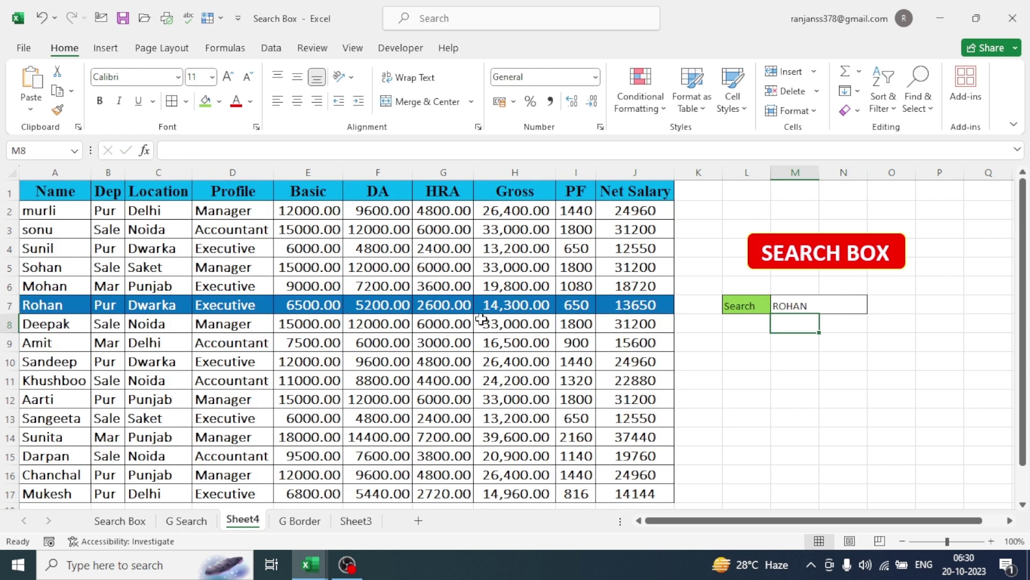
key("Up")
type("AMIT")
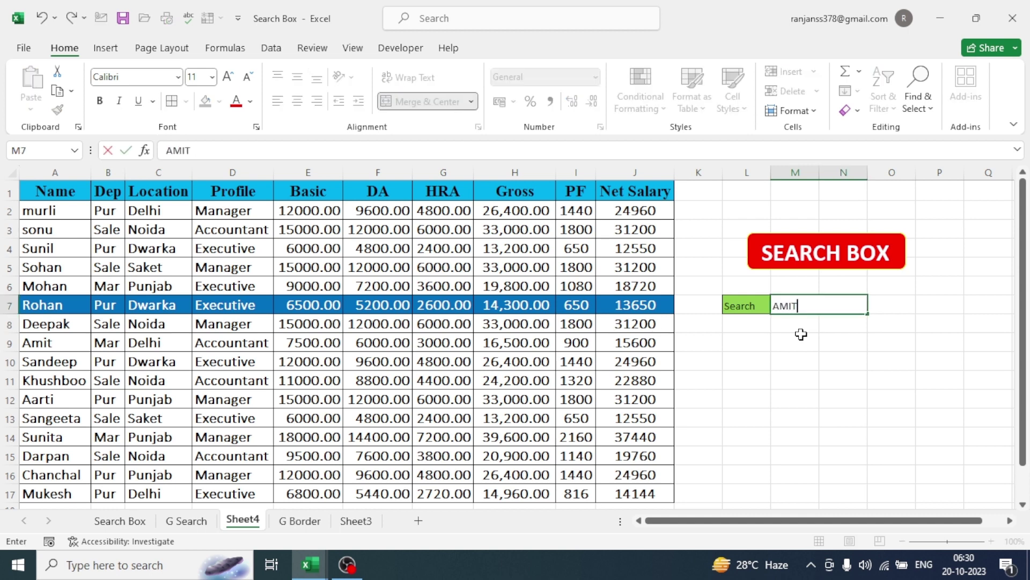
key("Return")
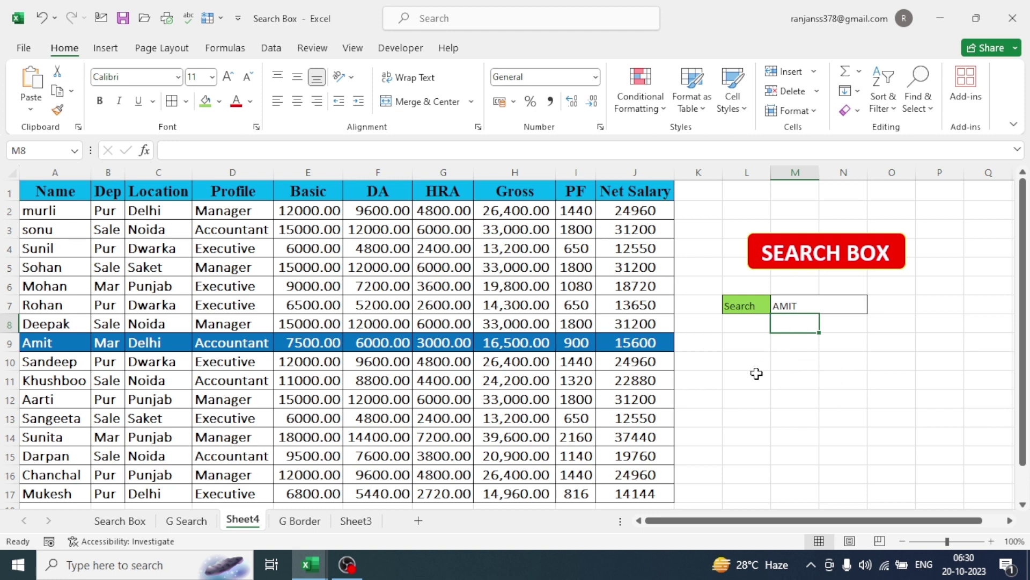
Step: Enter the label "Serach" in cell L10, below the first search box
left_click(836, 358)
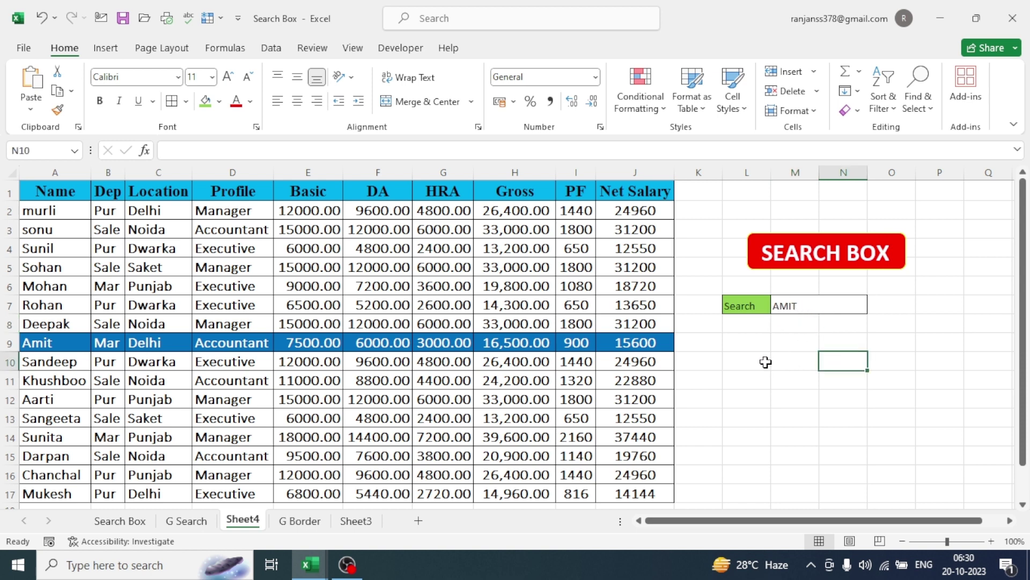
left_click(745, 363)
key("F2")
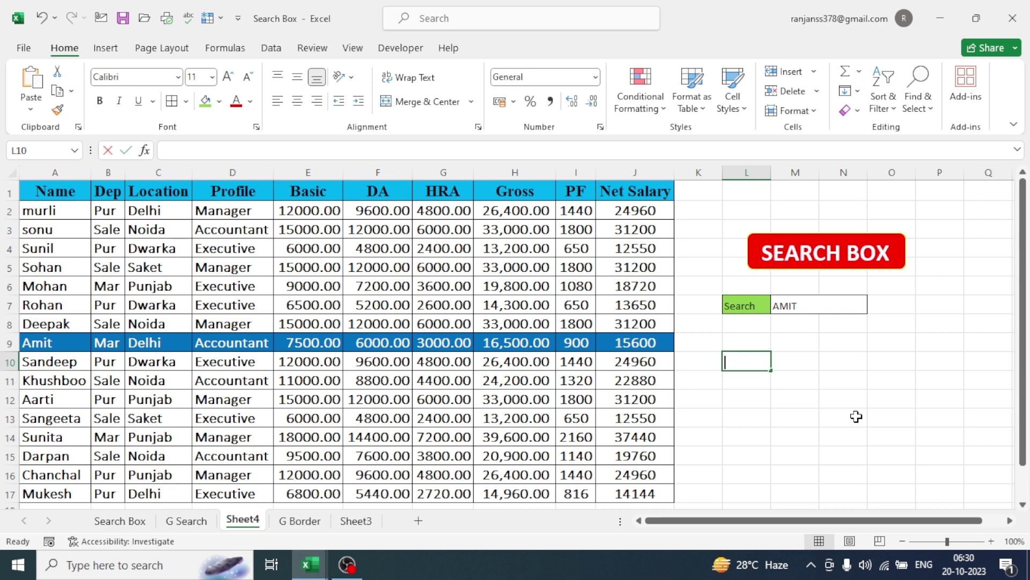
type("sERACH")
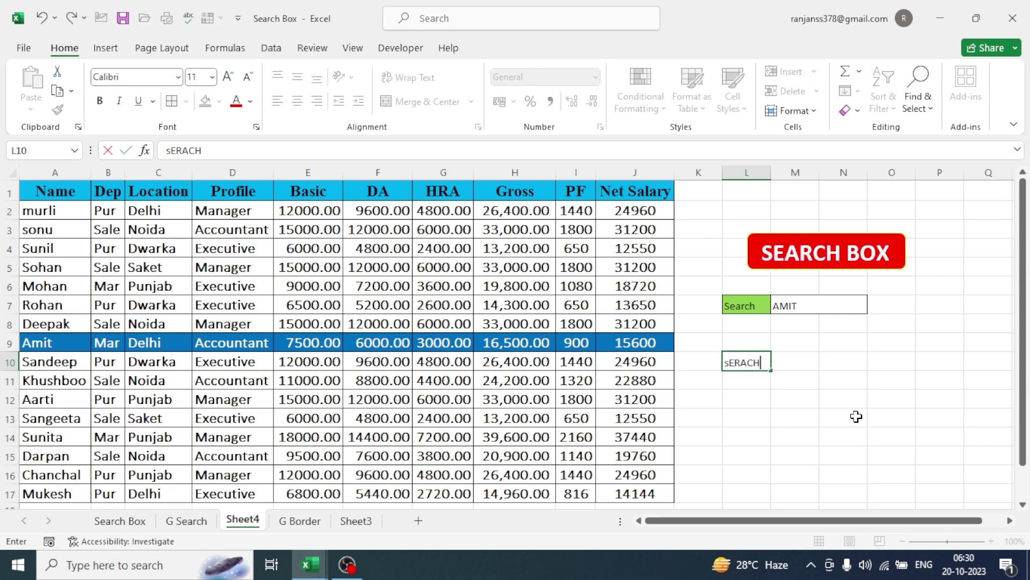
left_click(795, 429)
left_click(757, 363)
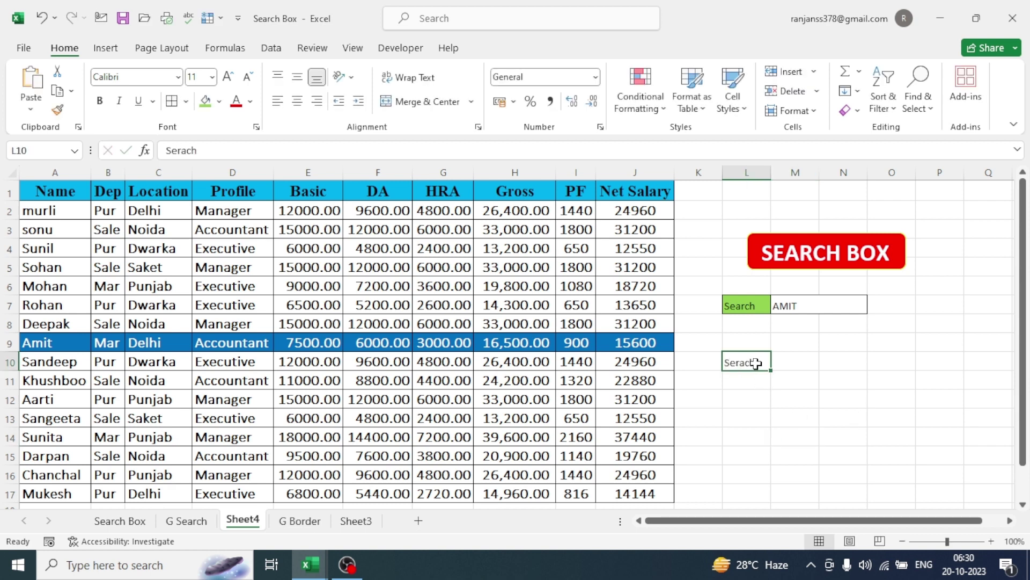
Step: Merge cells M10:N10 beside the new label into one input cell
left_click_drag(794, 361, 846, 358)
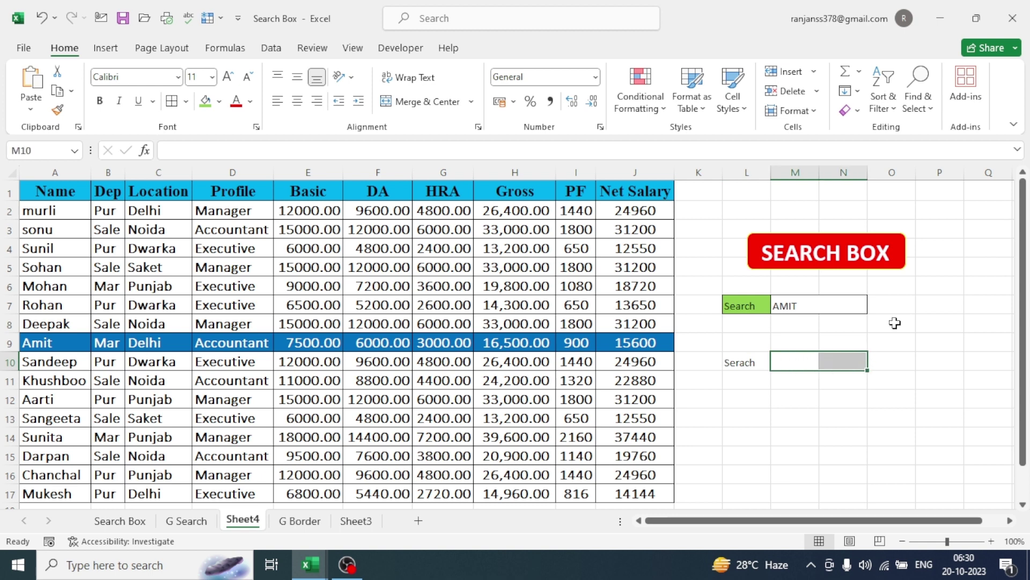
left_click(472, 102)
left_click(434, 142)
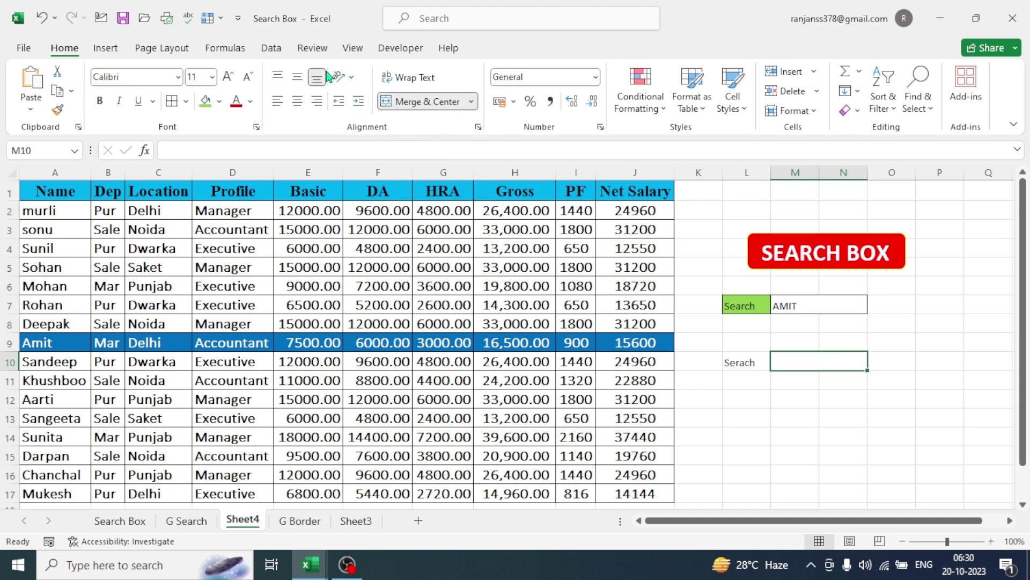
Step: Add list data validation to the merged cell M10 with source =$A$2:$A$17, and pick the row 5 employee's name from its dropdown
left_click(272, 49)
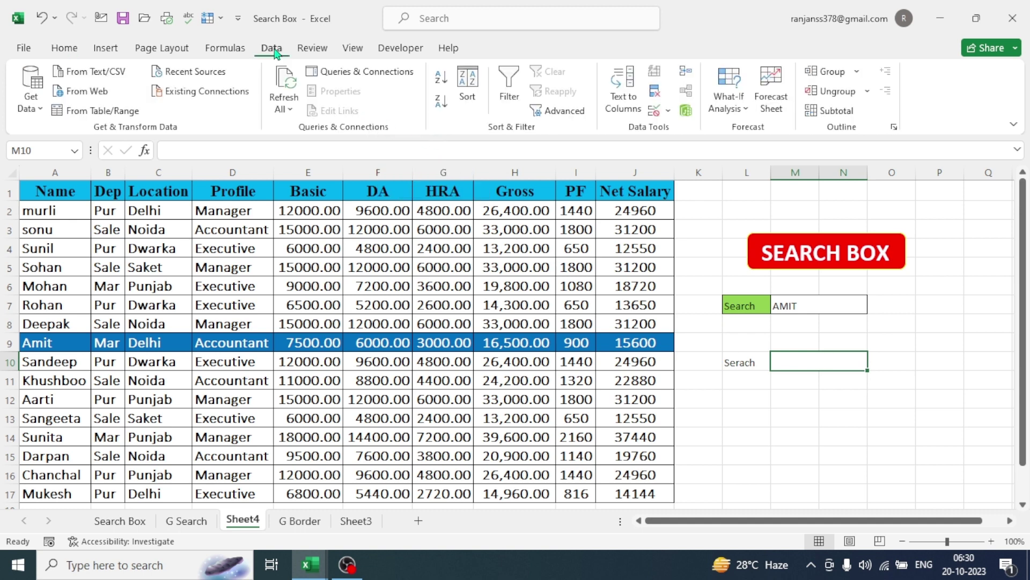
left_click(667, 110)
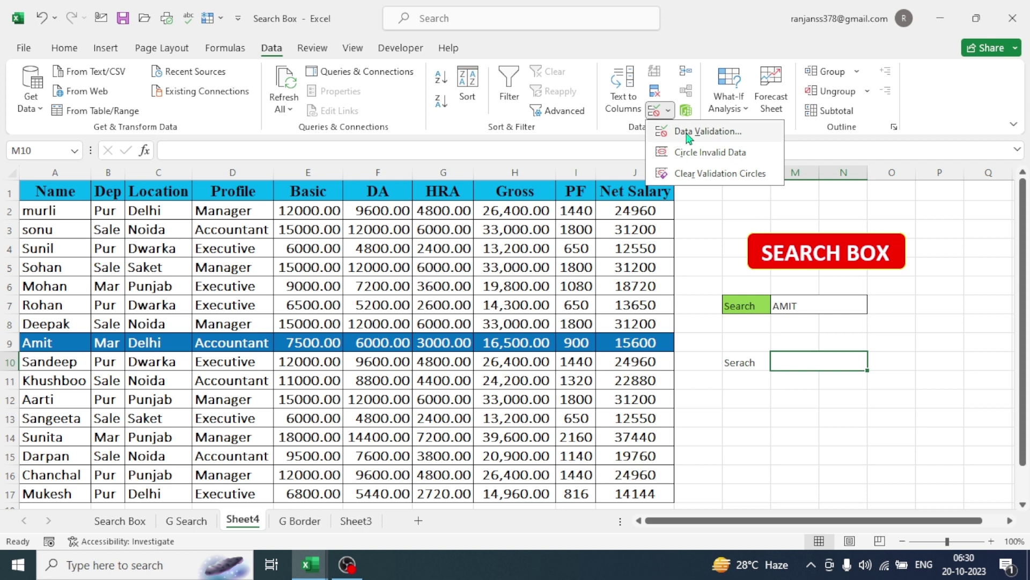
left_click(707, 133)
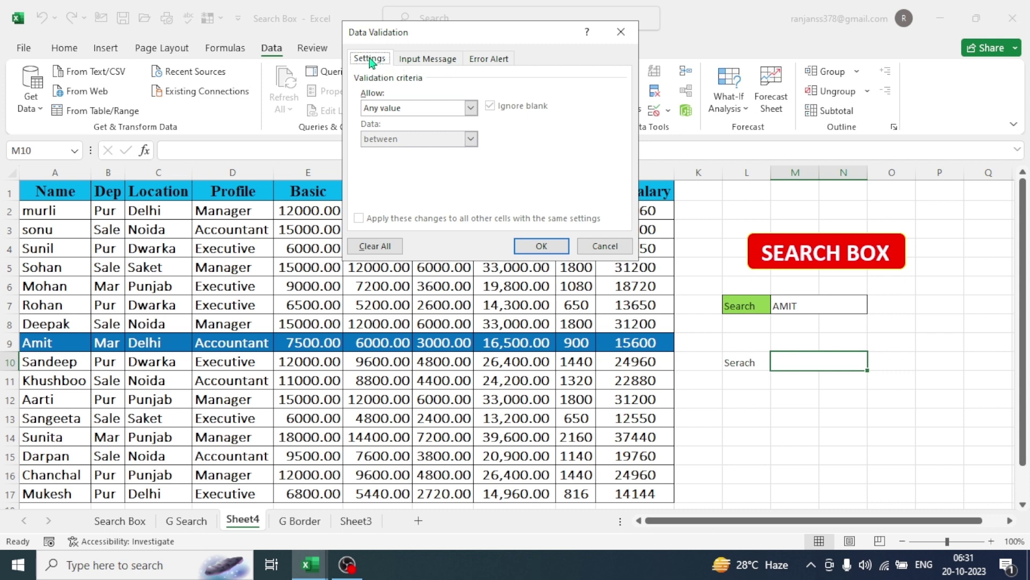
left_click(471, 109)
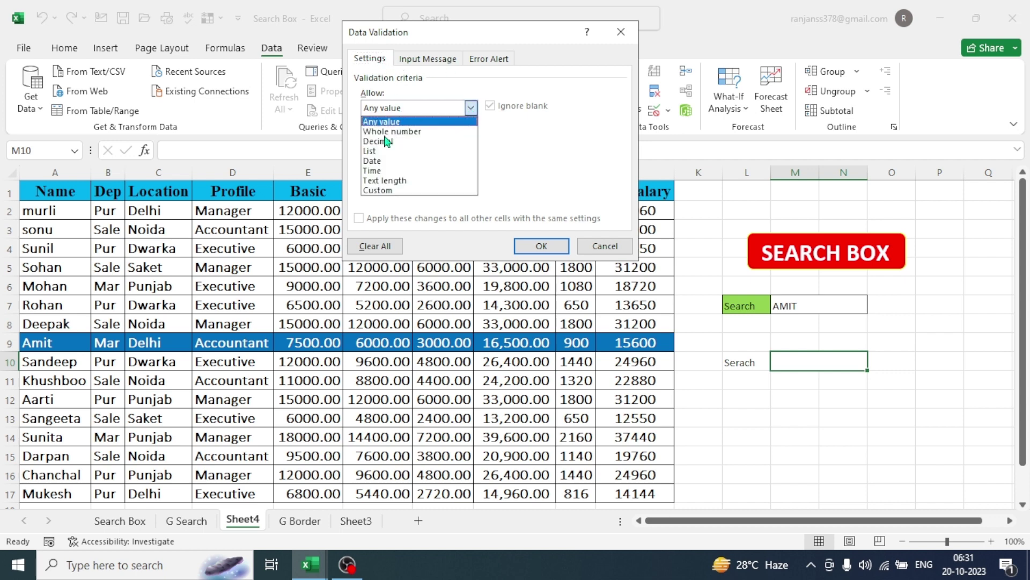
left_click(370, 151)
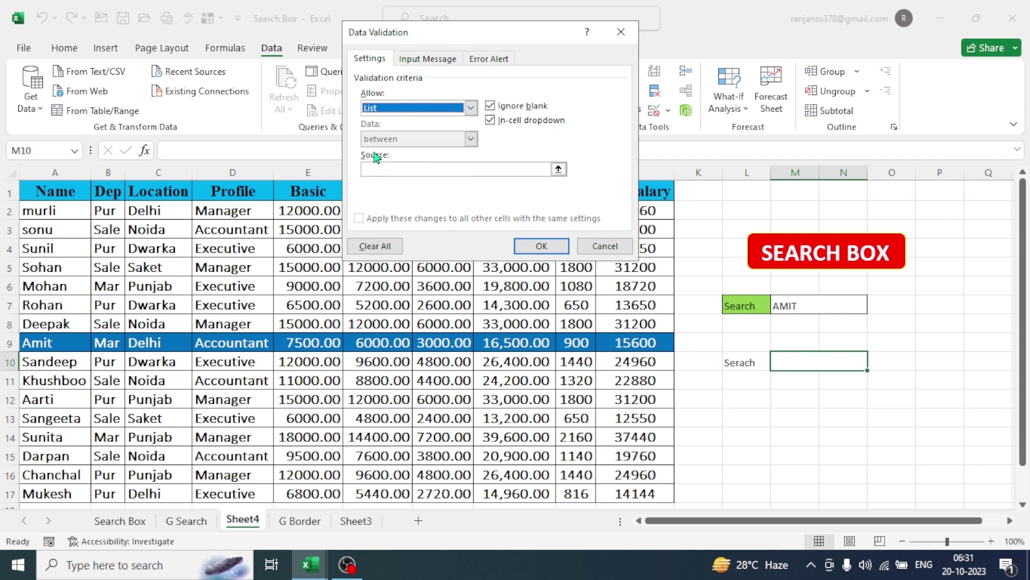
left_click(368, 168)
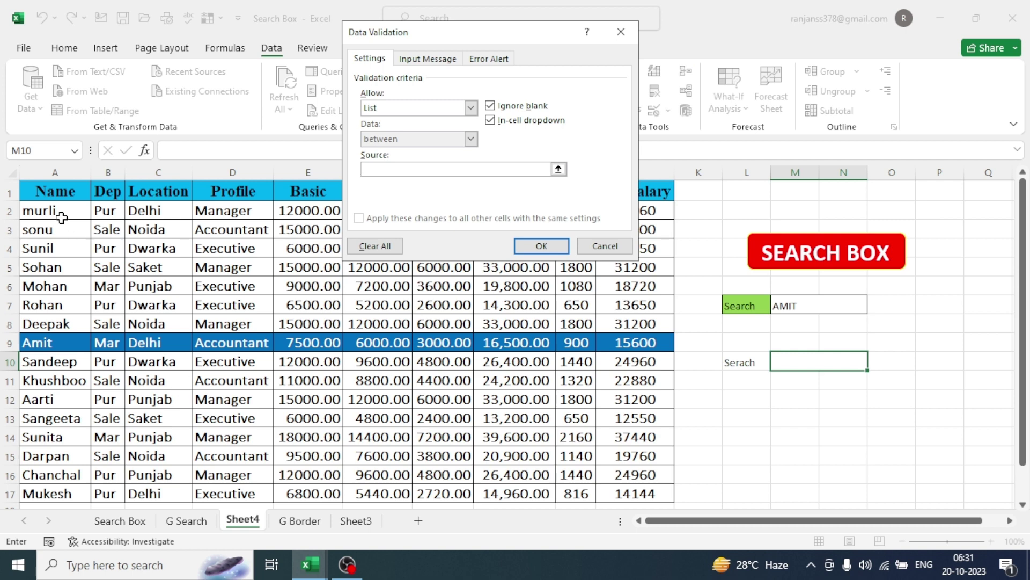
left_click_drag(38, 210, 18, 494)
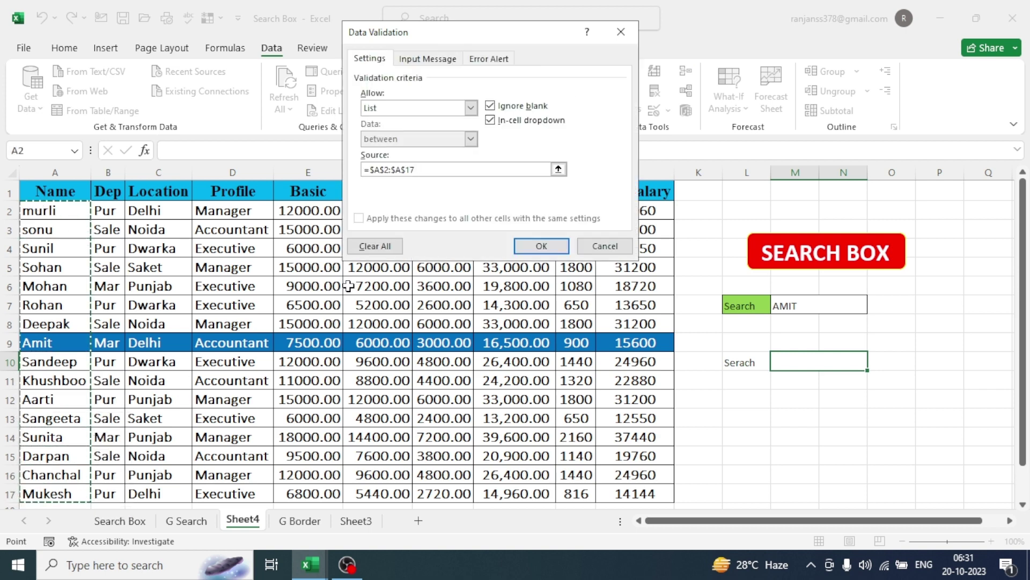
left_click(542, 246)
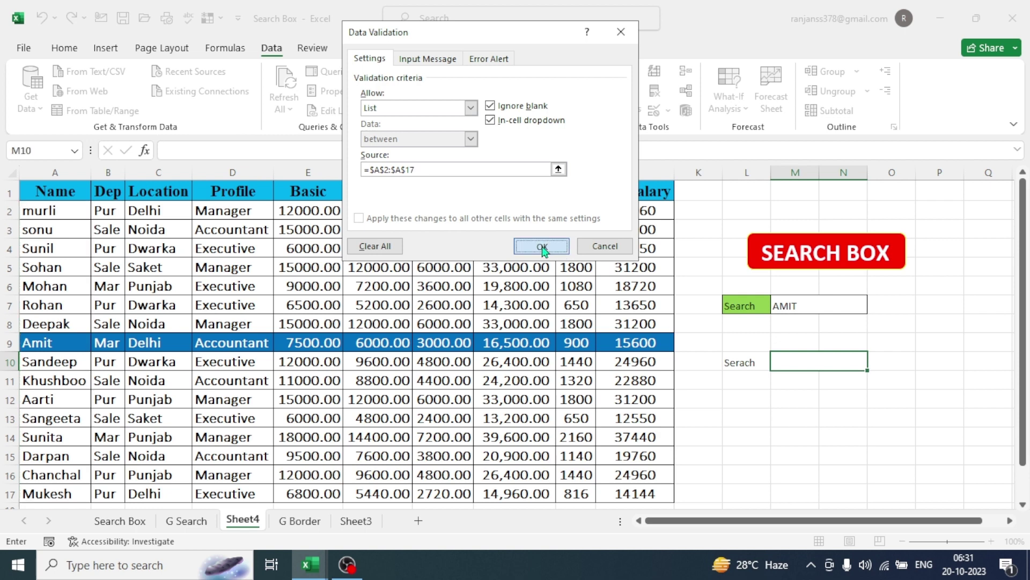
left_click(874, 364)
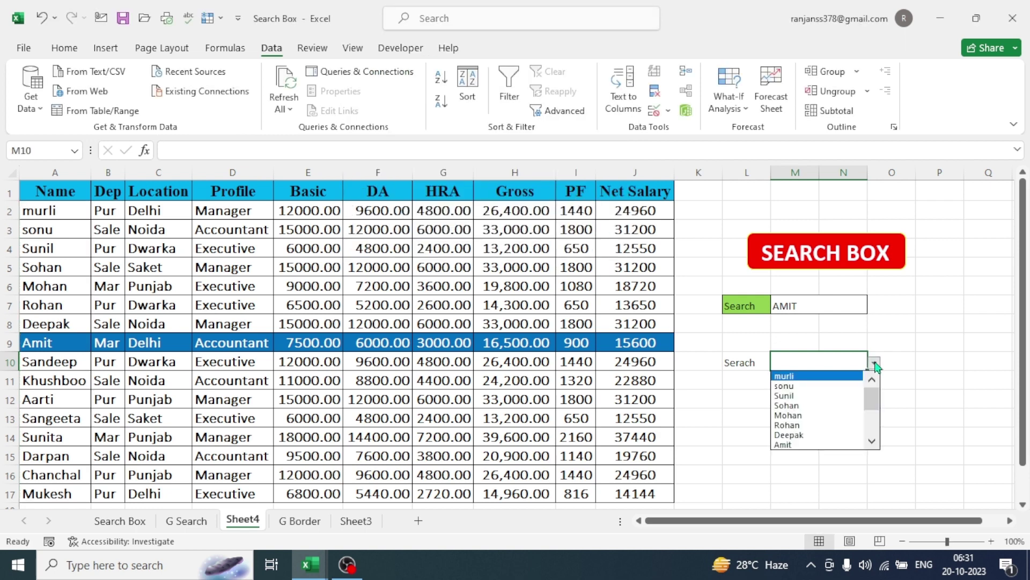
left_click(799, 406)
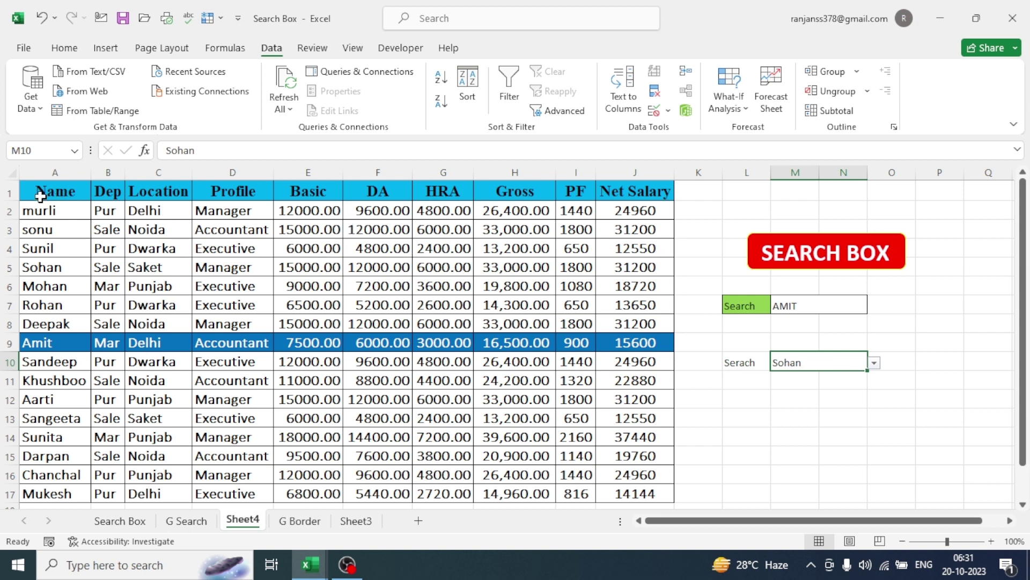
Step: Create a new conditional formatting rule for the table A1:J17 that uses a formula to determine which cells to format
left_click_drag(30, 192, 616, 498)
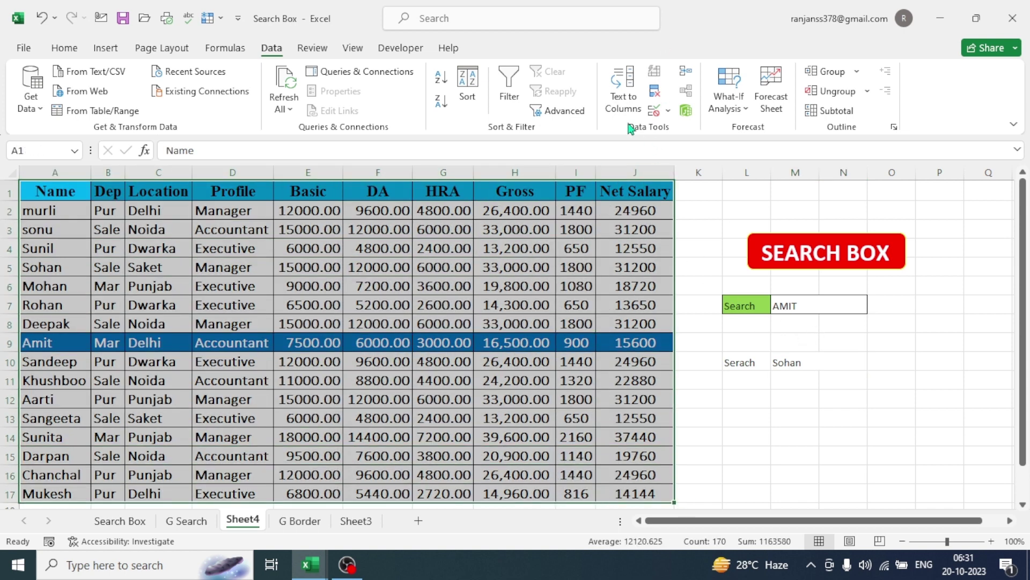
left_click(64, 50)
left_click(663, 110)
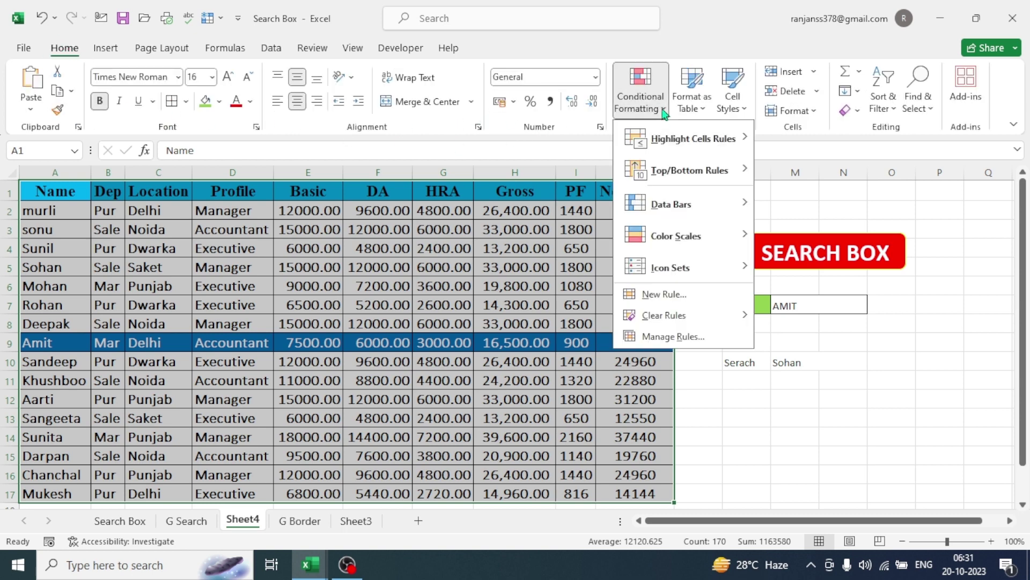
left_click(660, 299)
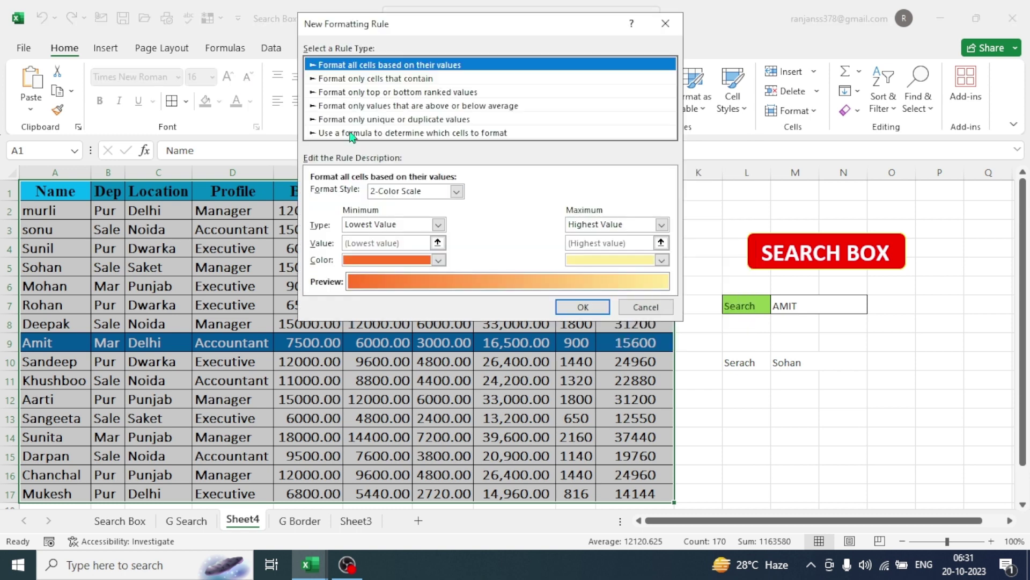
left_click(352, 134)
left_click(323, 194)
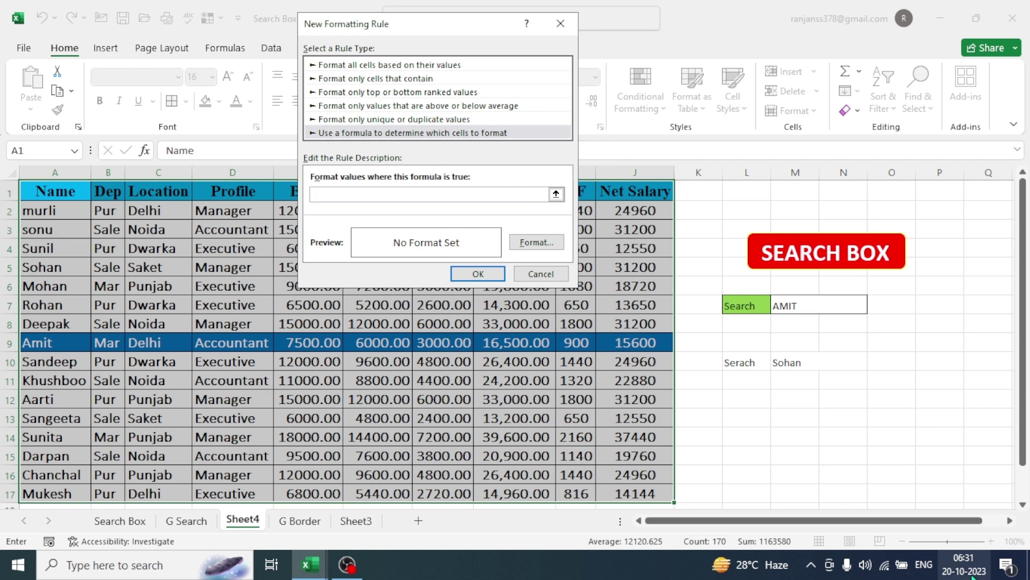
Step: Enter the rule formula =search($M$10,$A1&$B2&$C2&$D2)
type("=")
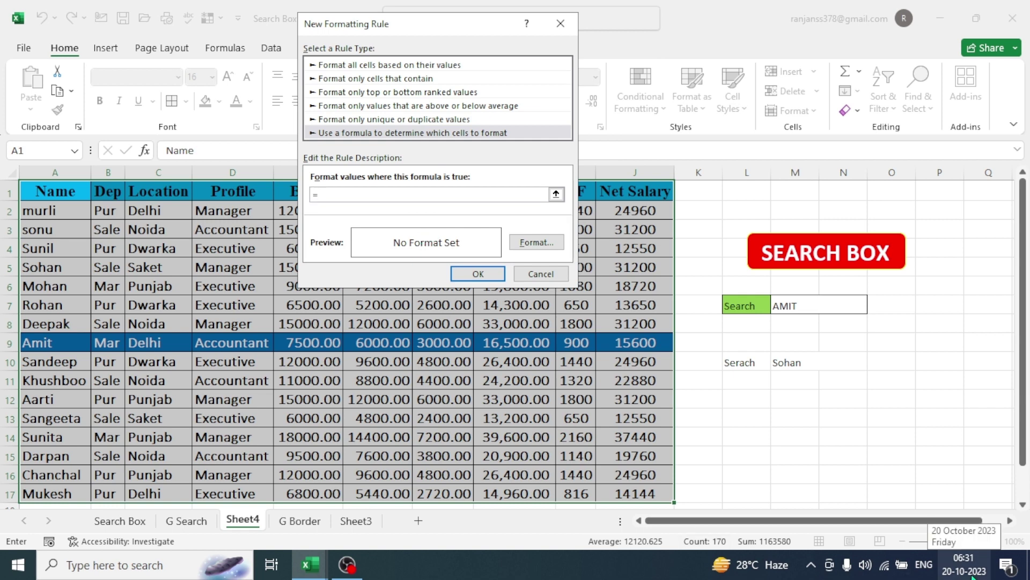
type("search")
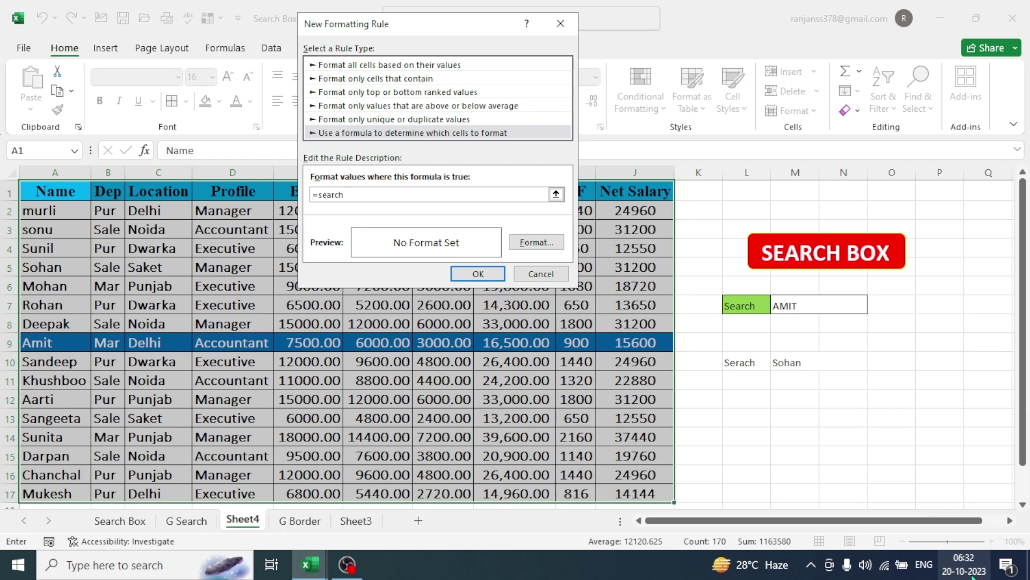
type("(")
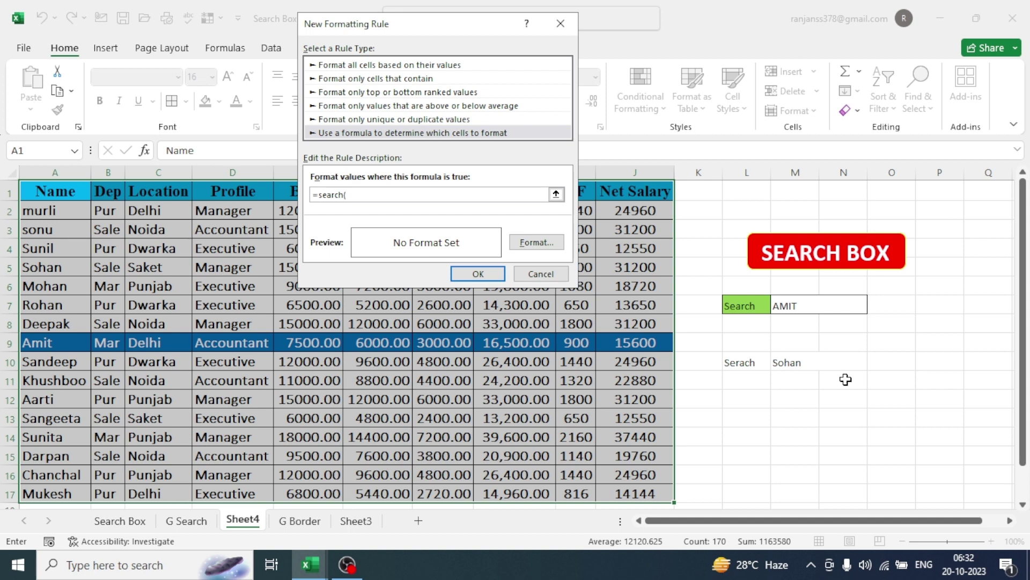
left_click(801, 362)
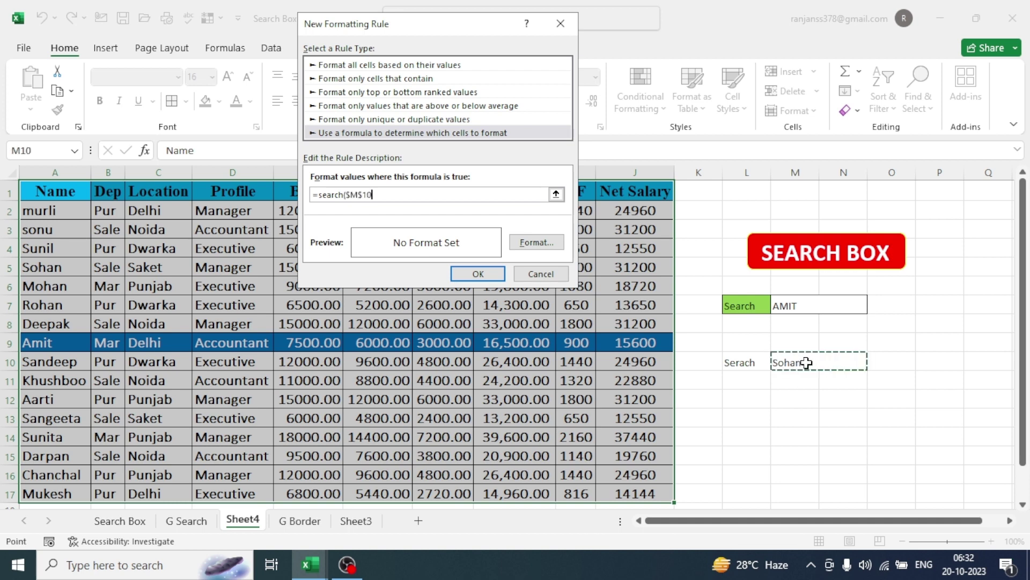
type(",")
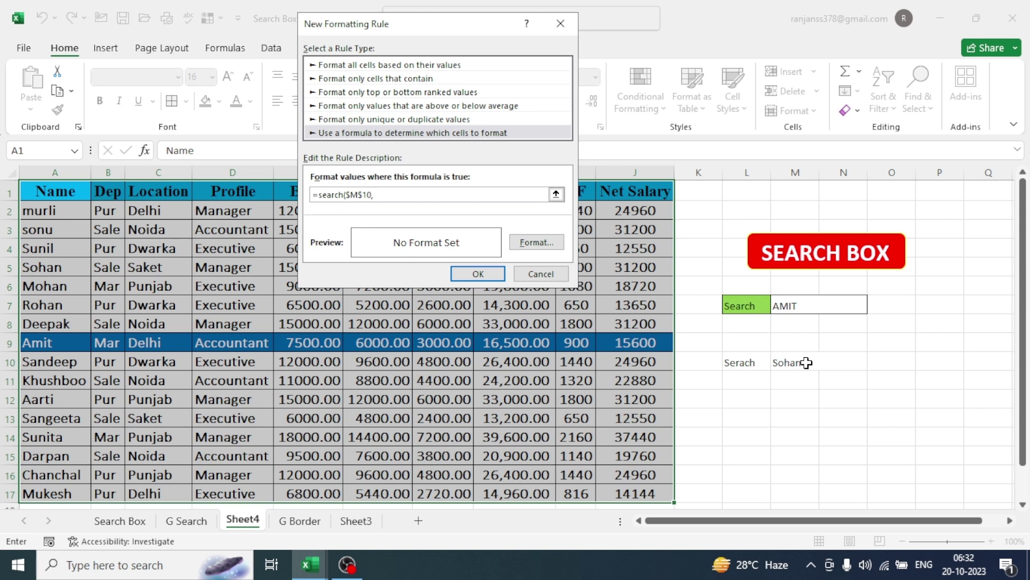
type("$")
type("a")
key("BackSpace")
type("A1")
type("&$B2")
type("&$C2&$D2")
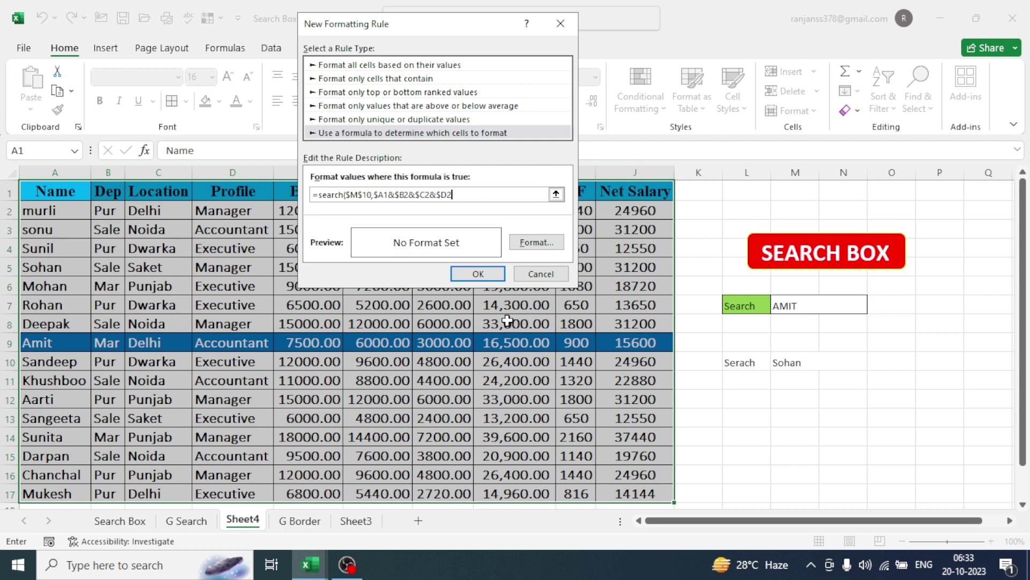
type(")")
Step: Set the rule's format to a standard red font color with a yellow fill, and accept the rule
left_click(536, 242)
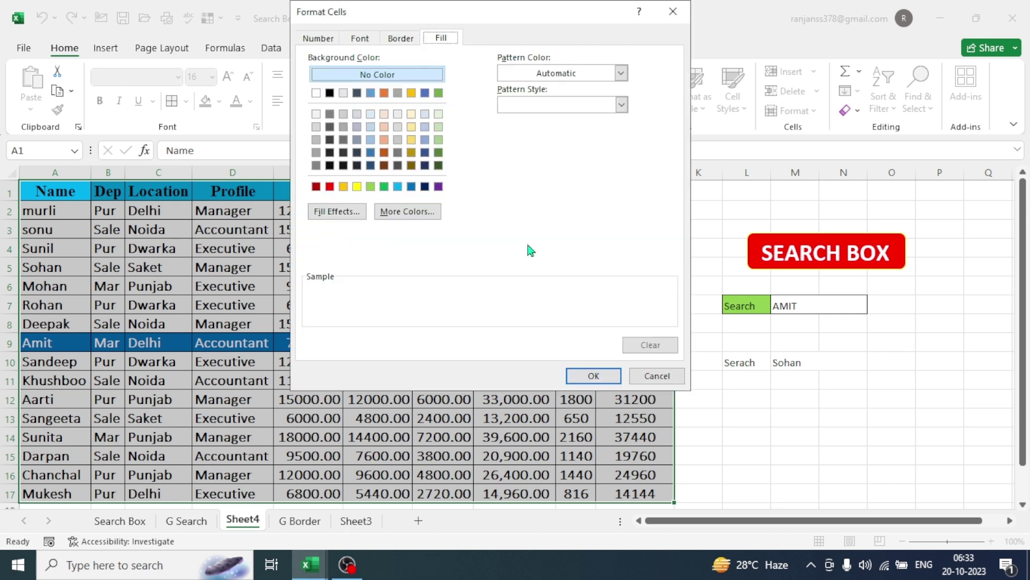
left_click(363, 41)
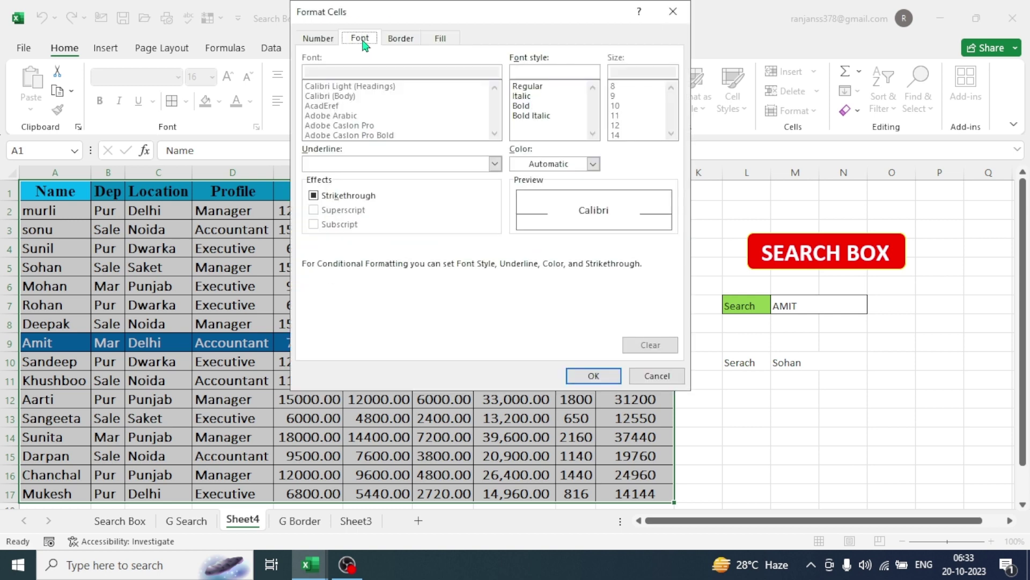
left_click(592, 164)
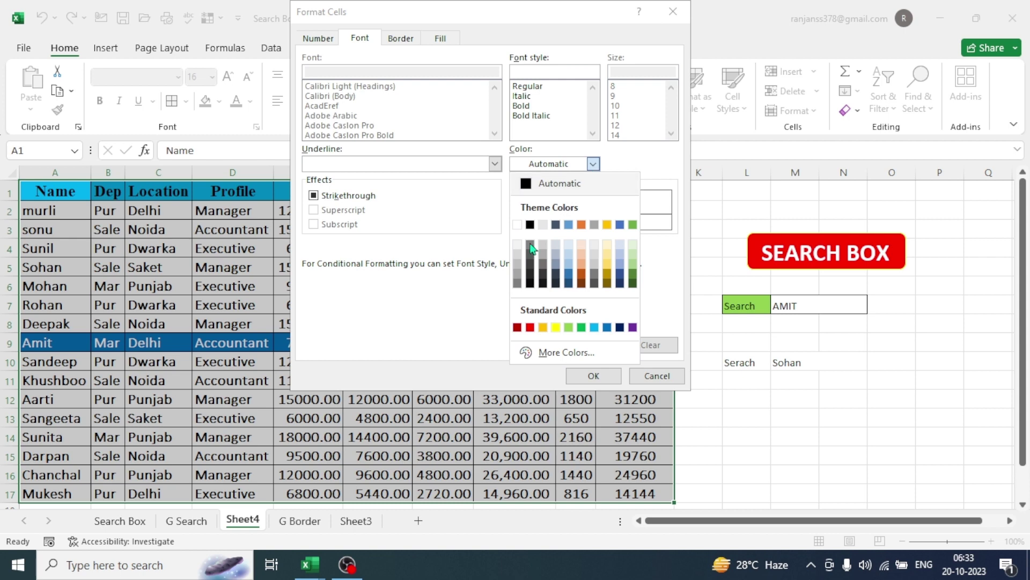
left_click(531, 327)
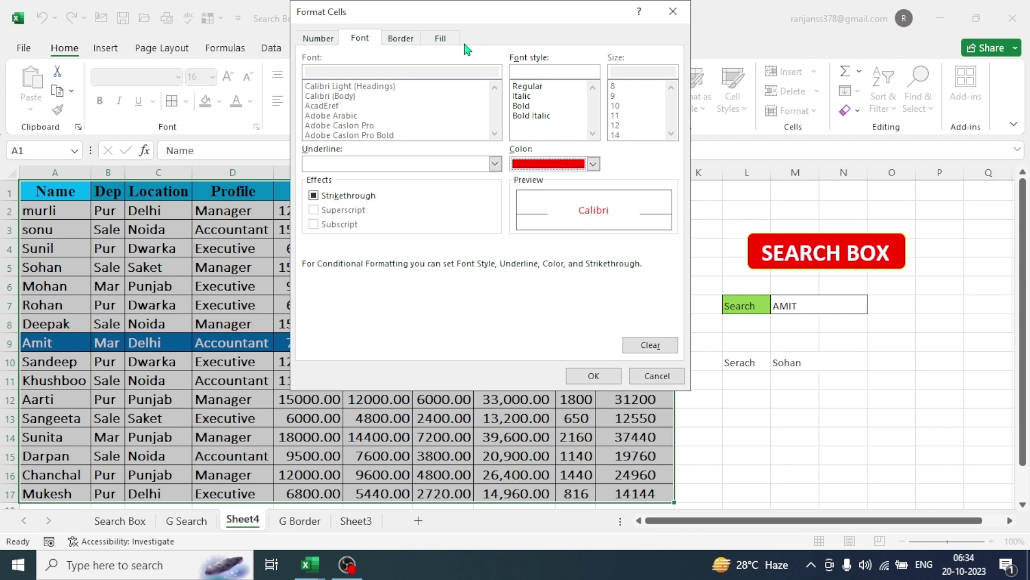
left_click(436, 48)
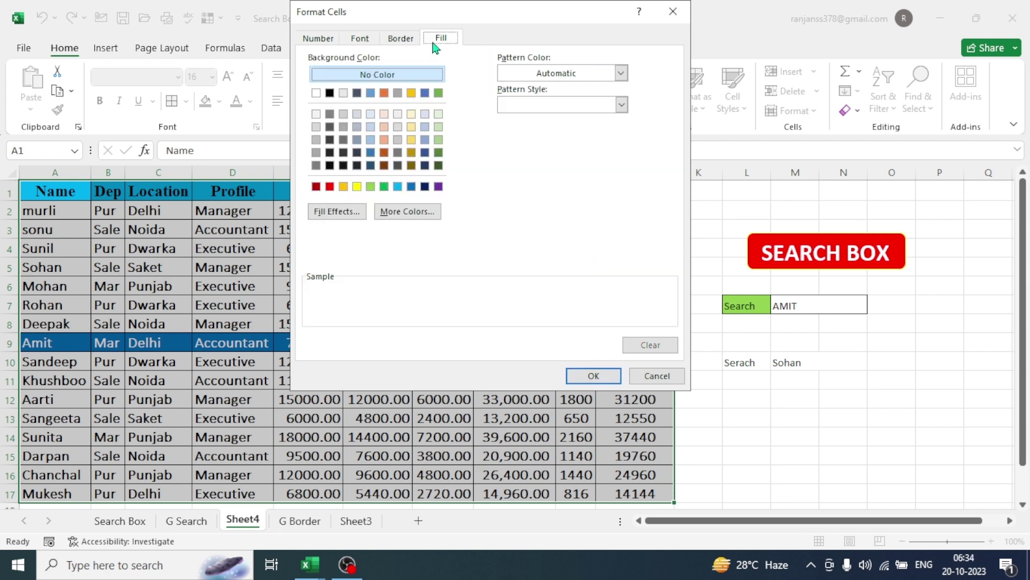
left_click(357, 186)
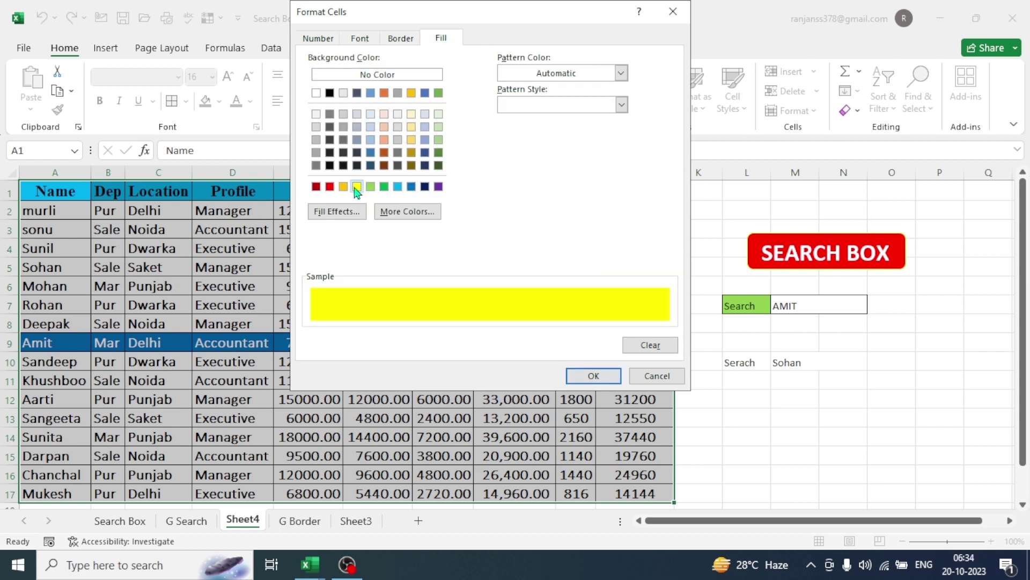
left_click(594, 376)
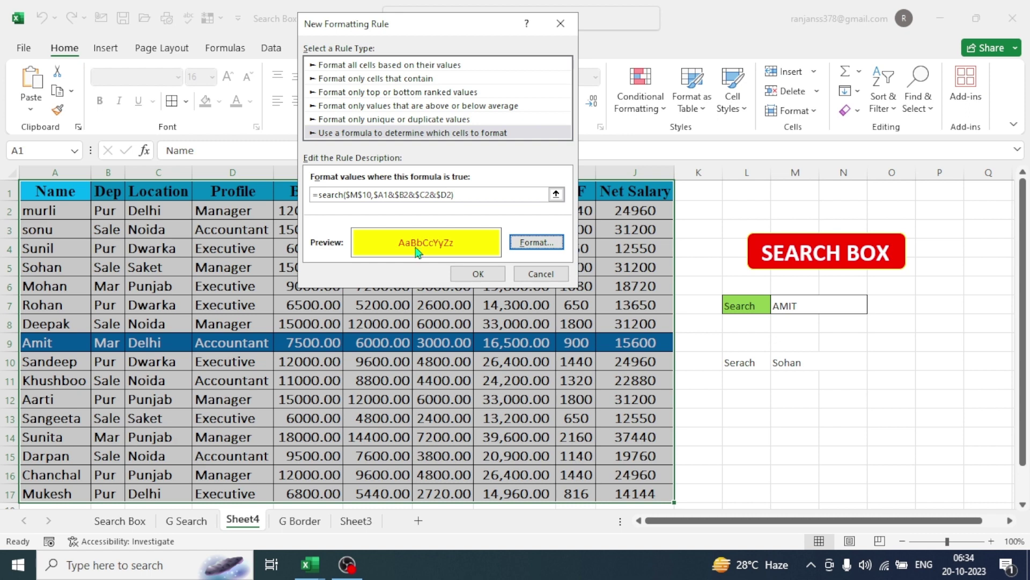
left_click(476, 274)
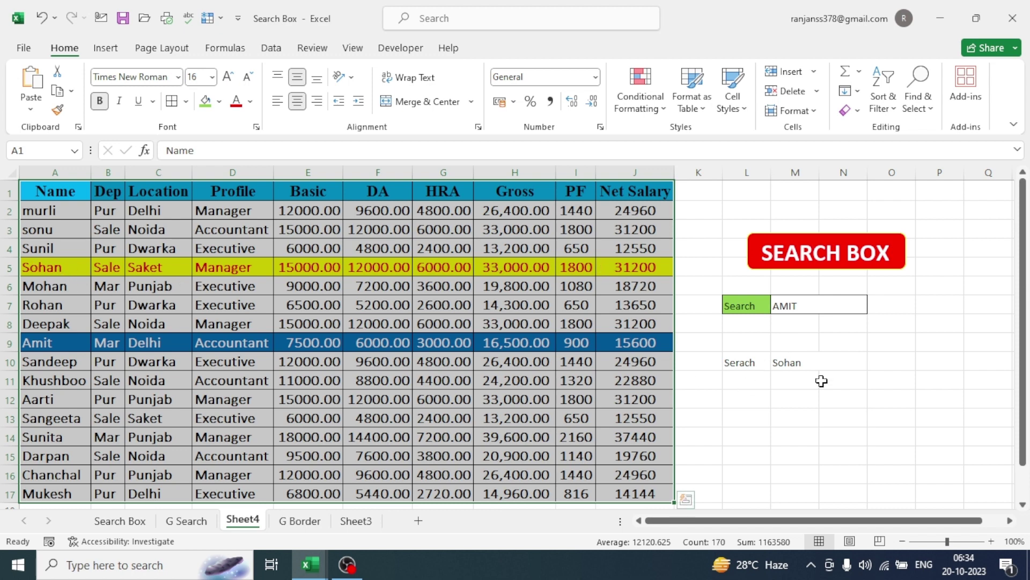
Step: Test the dropdown search box by choosing the employee names from rows 8 and 13 in turn in cell M10
left_click(837, 363)
left_click(874, 363)
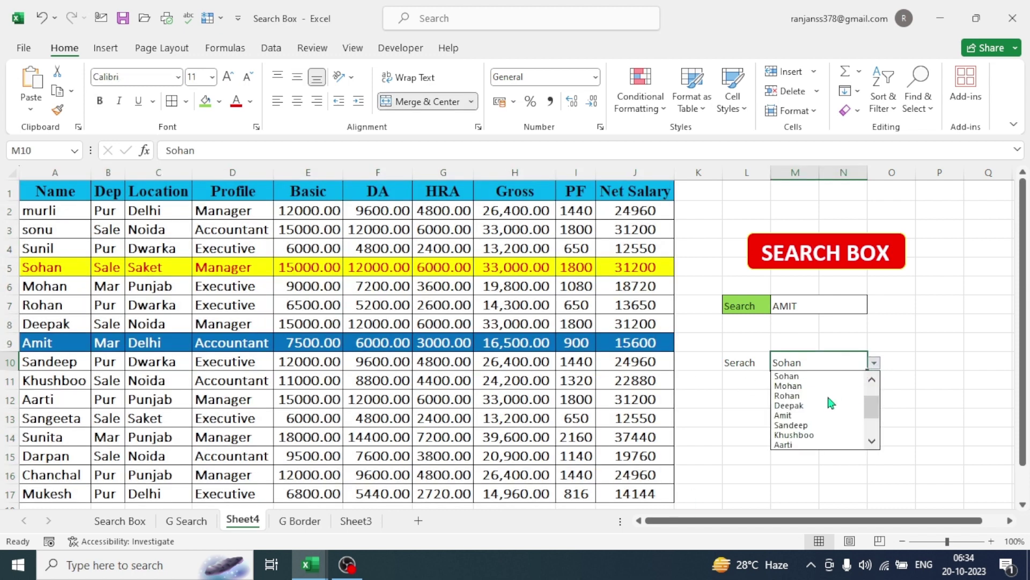
left_click(816, 401)
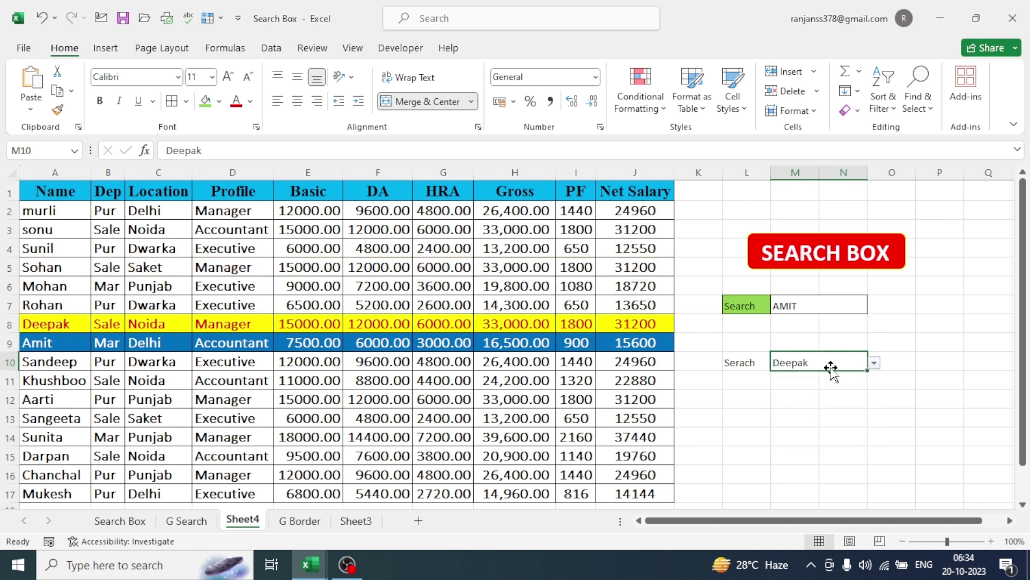
left_click(875, 363)
left_click(793, 421)
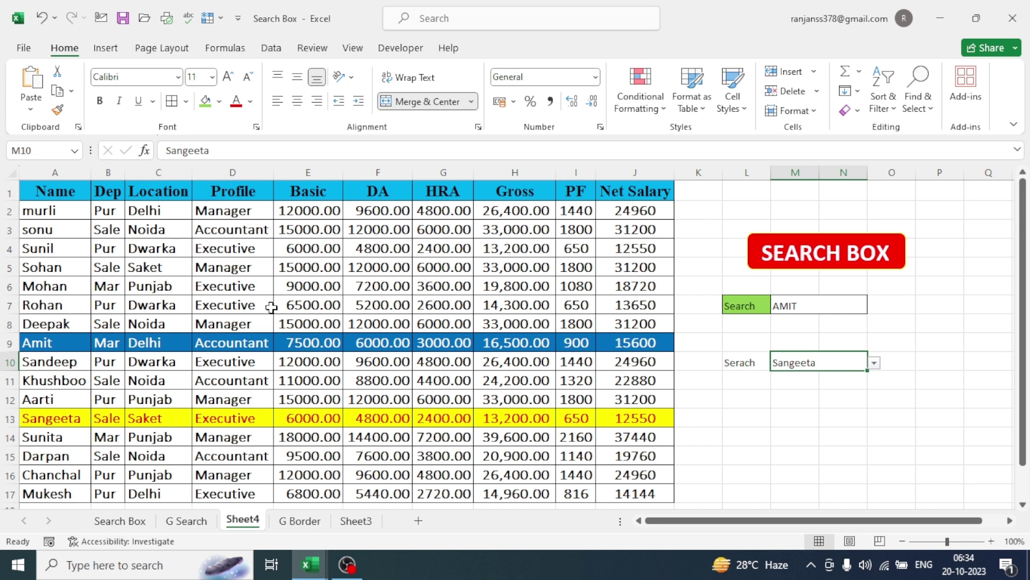
Step: Apply all borders to the sales table C3:H16 on the G Border sheet
left_click(312, 525)
key("Right")
key("Right")
key("Down")
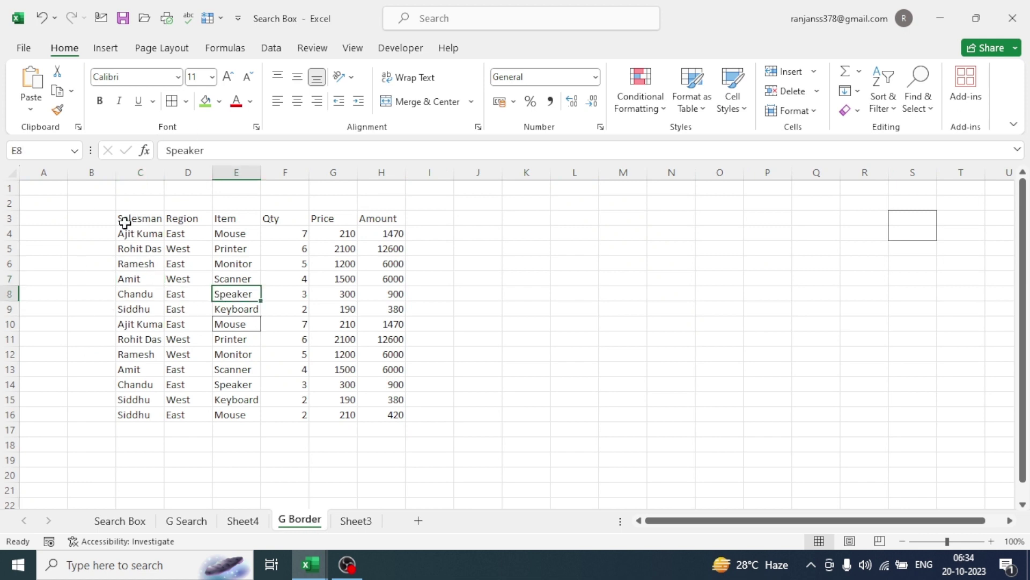
mouse_move(125, 222)
left_mouse_down()
mouse_move(375, 290)
mouse_move(363, 416)
left_mouse_up()
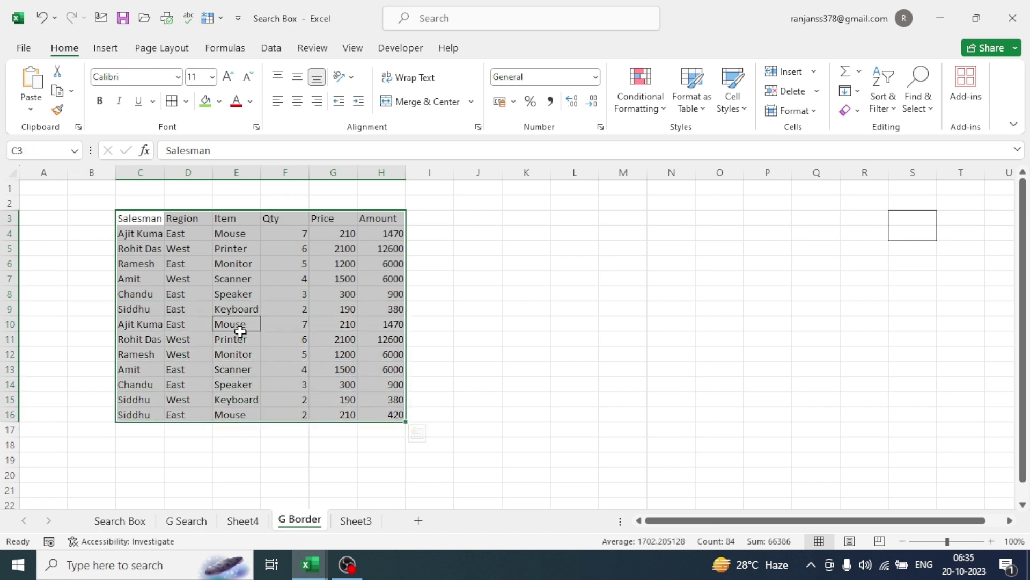
left_click(185, 101)
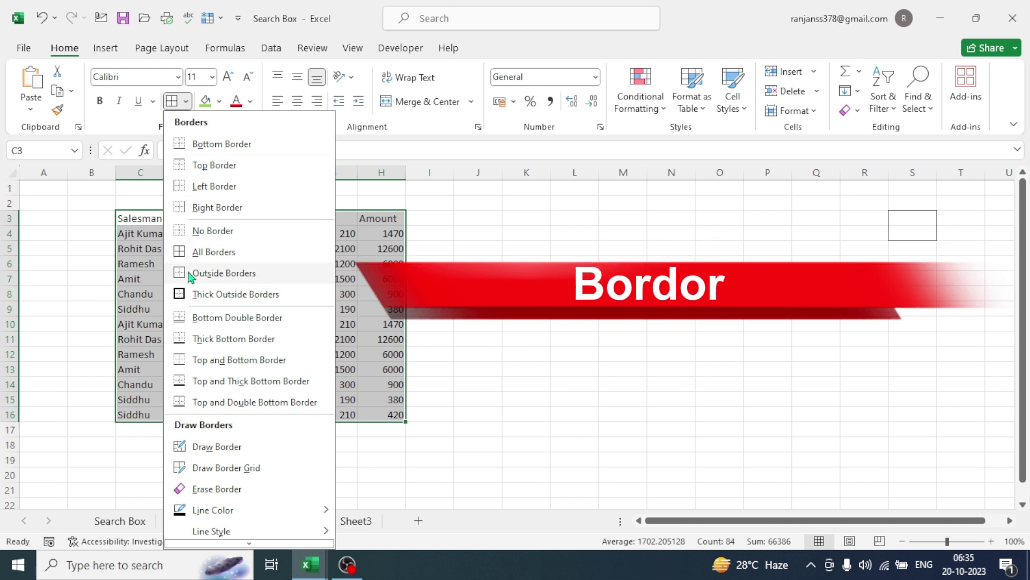
left_click(200, 251)
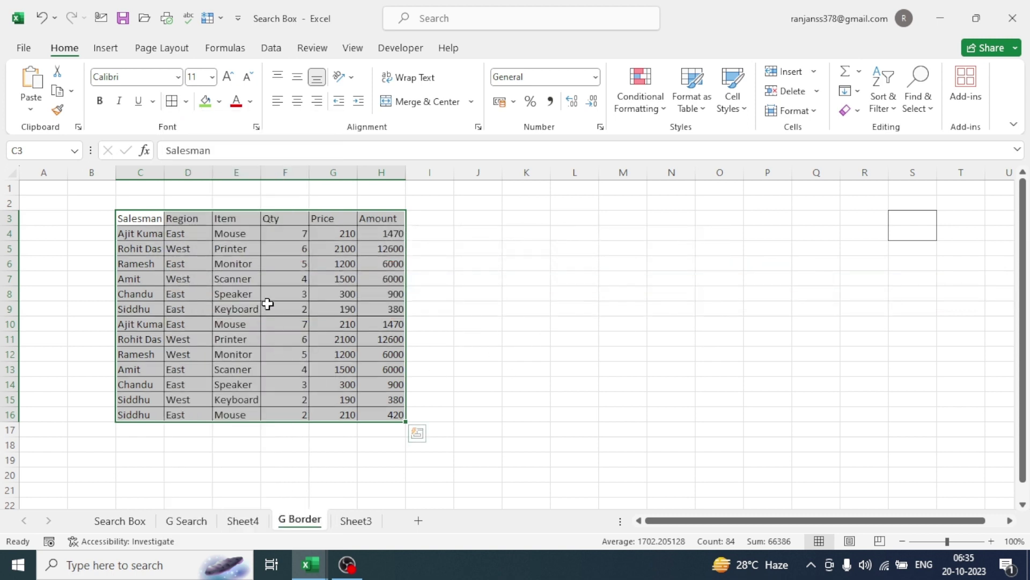
Step: Draw a border grid over the blank range O5:R16 with the Draw Border Grid tool
left_click(266, 299)
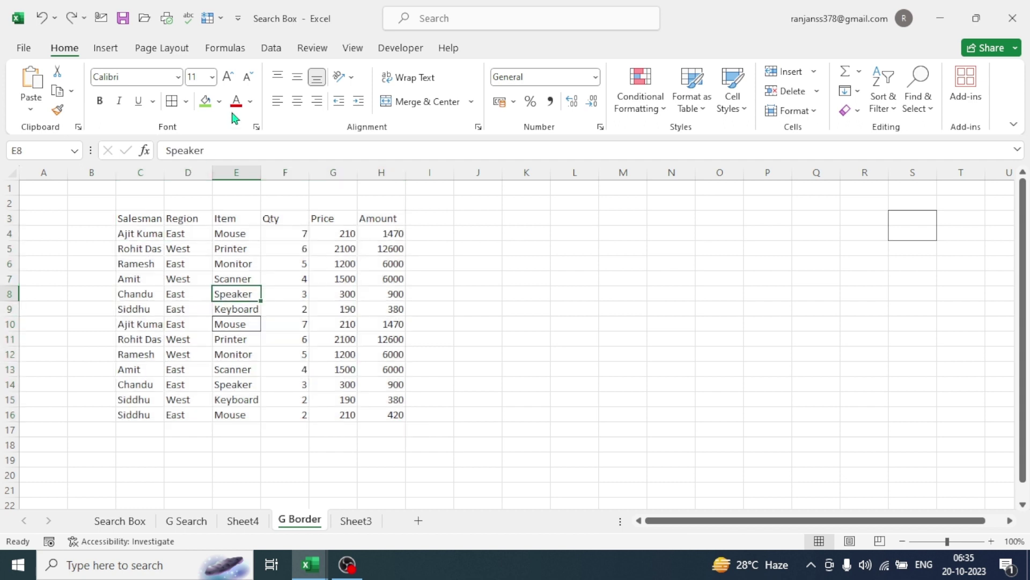
left_click(186, 101)
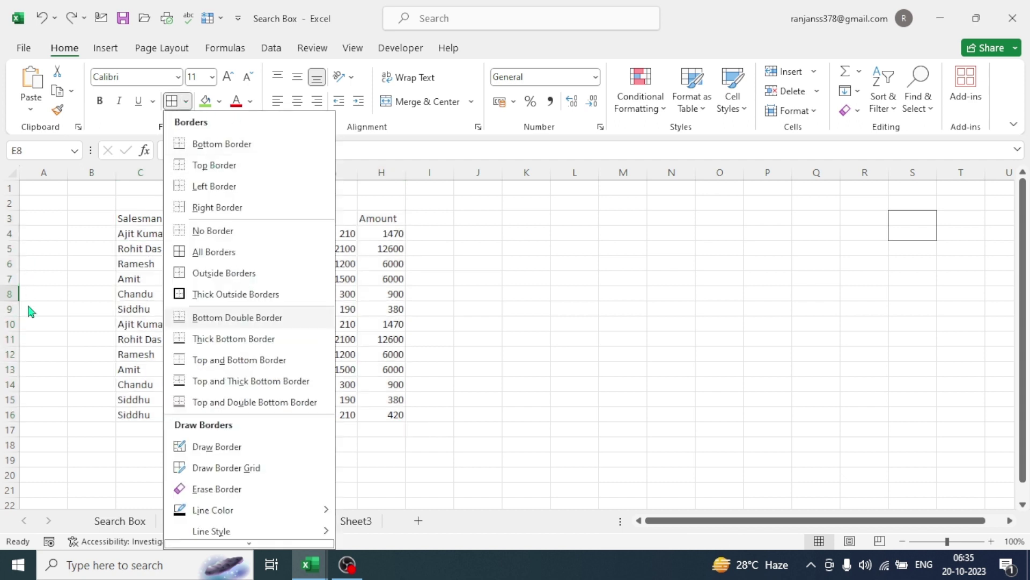
mouse_move(220, 545)
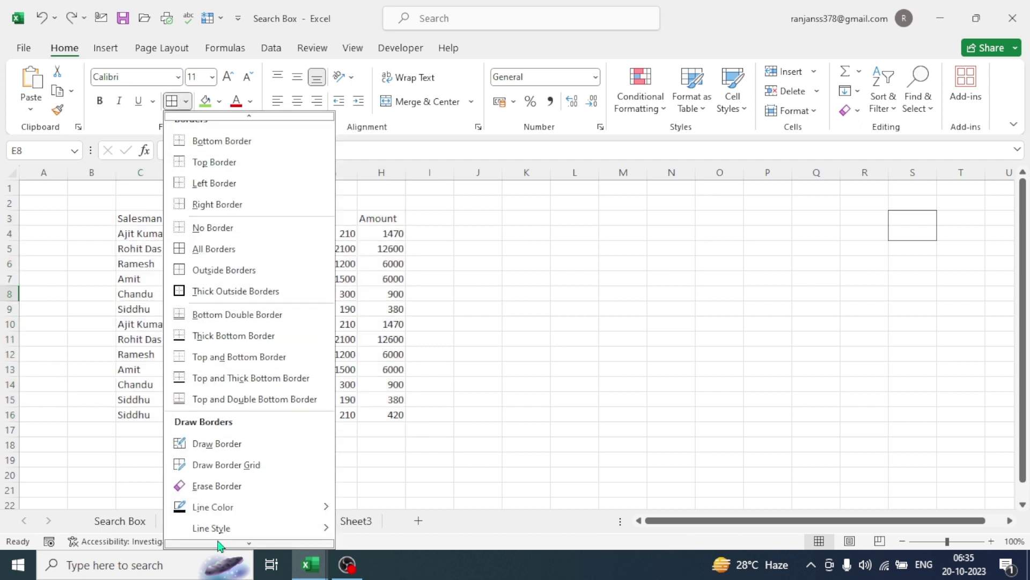
left_click(229, 465)
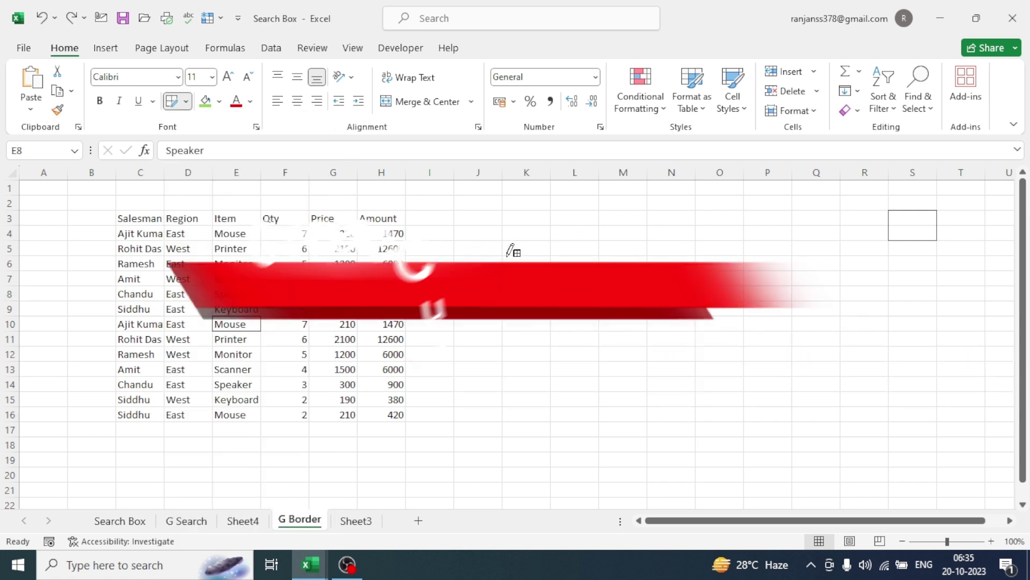
left_click_drag(703, 244, 724, 295)
left_click_drag(800, 352, 885, 414)
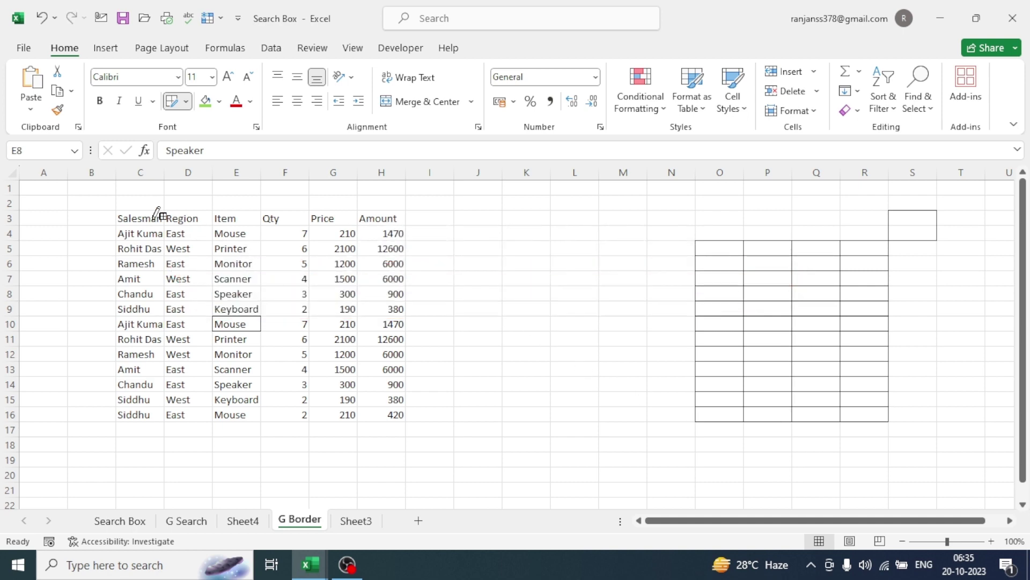
Step: Try drawing a border grid over the sales table C3:H16, and leave the border drawing mode
mouse_move(125, 215)
left_mouse_down()
mouse_move(349, 384)
mouse_move(395, 395)
mouse_move(394, 411)
left_mouse_up()
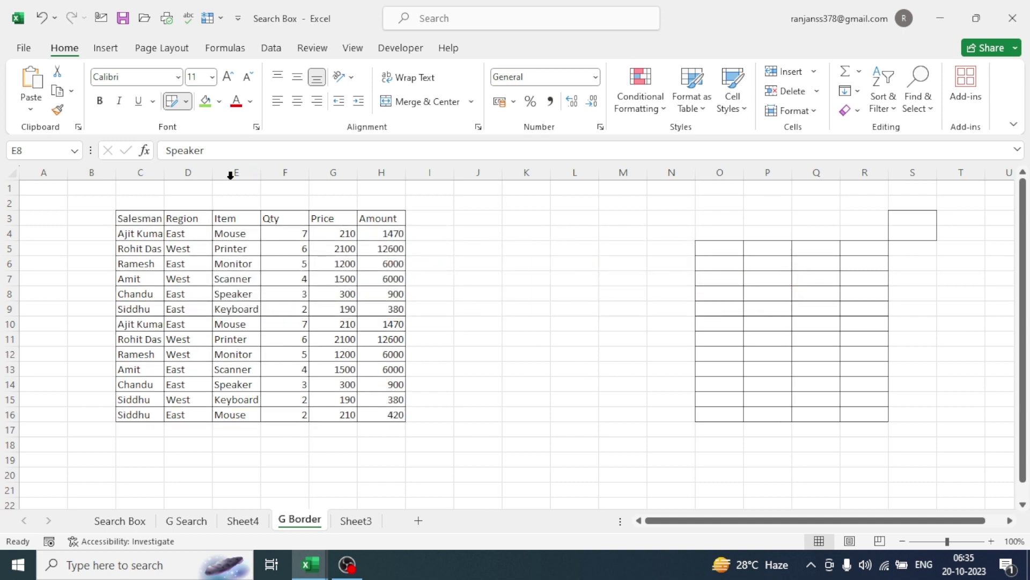
left_click(185, 101)
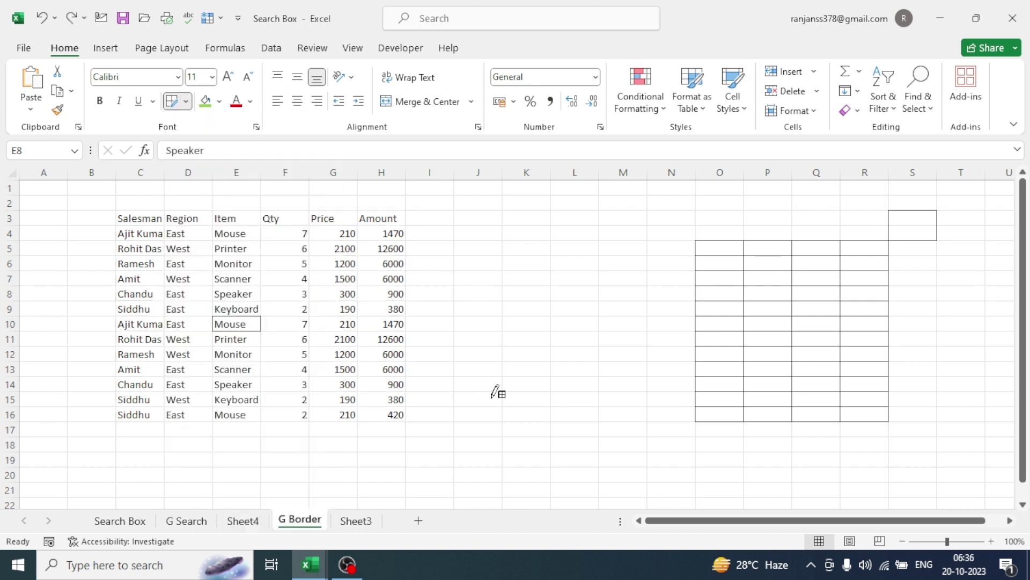
key("Escape")
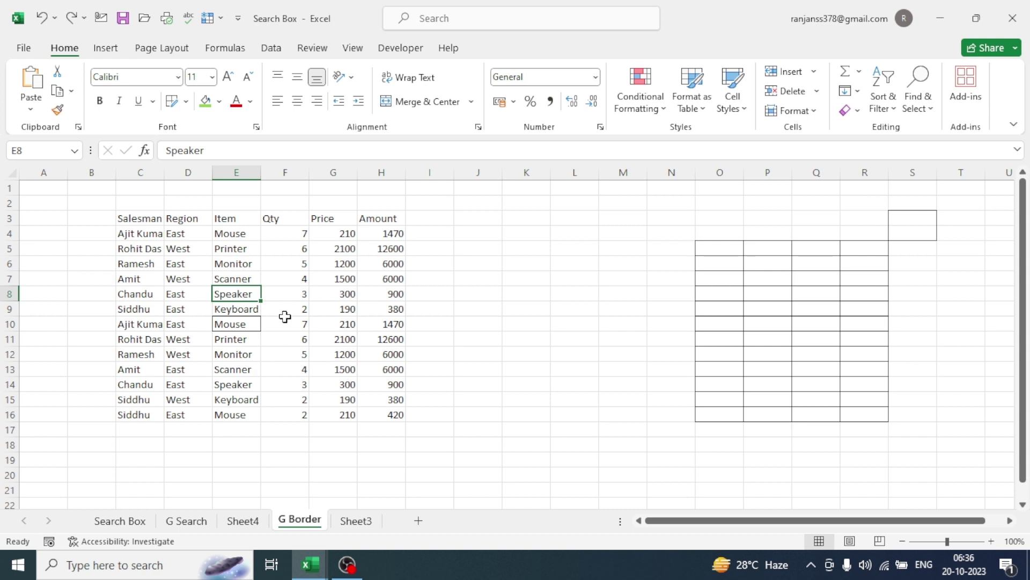
left_click(481, 366)
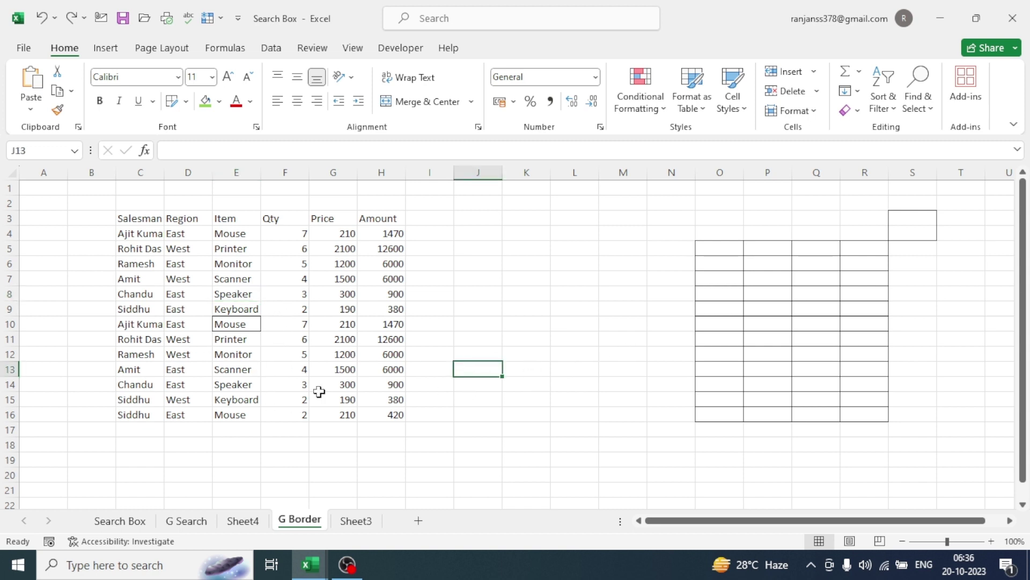
Step: Apply all borders to the sales table C3:H16, and clear every border from it
left_click(236, 309)
left_click_drag(137, 219, 380, 413)
key("alt+h")
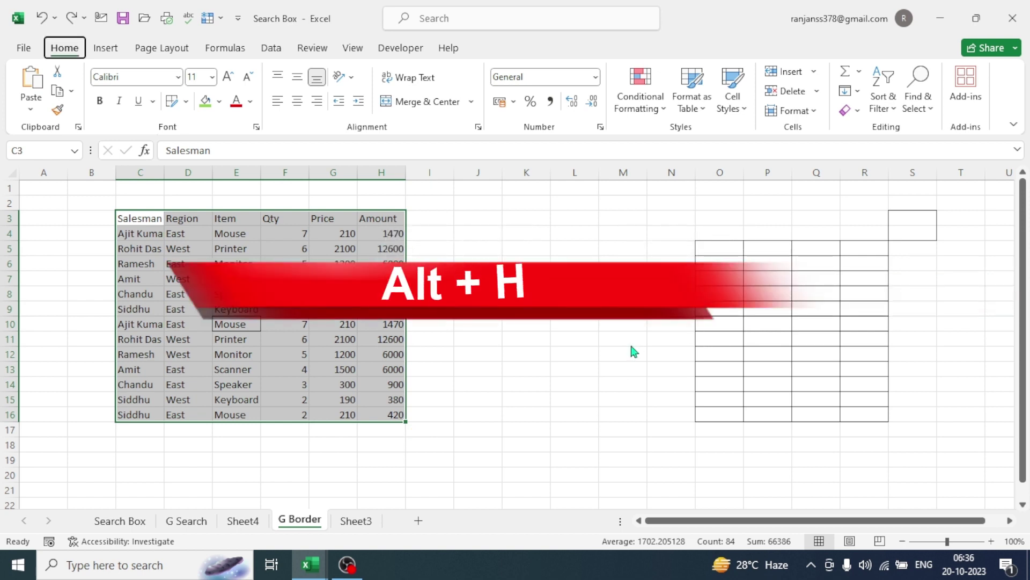
key("b")
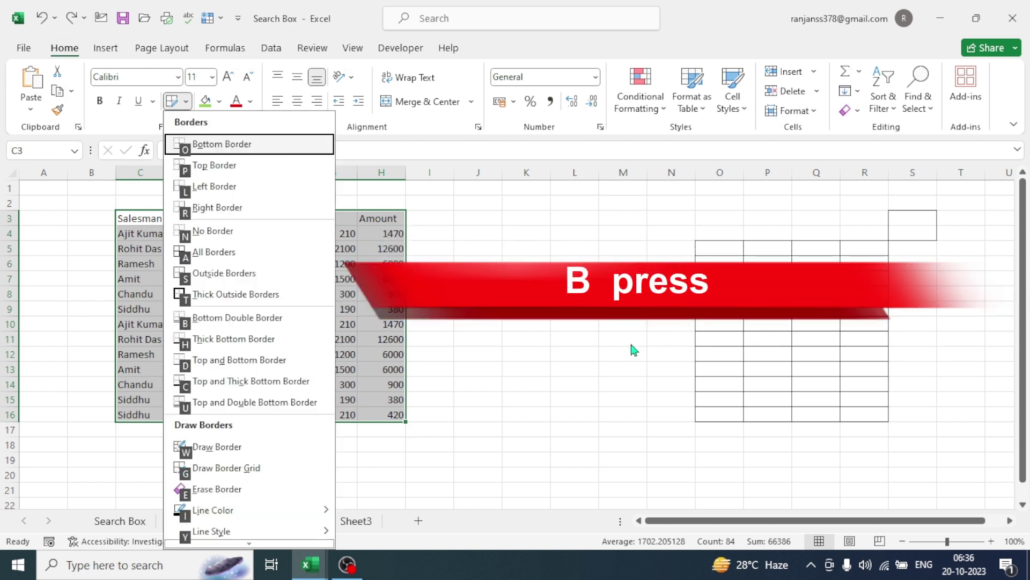
key("a")
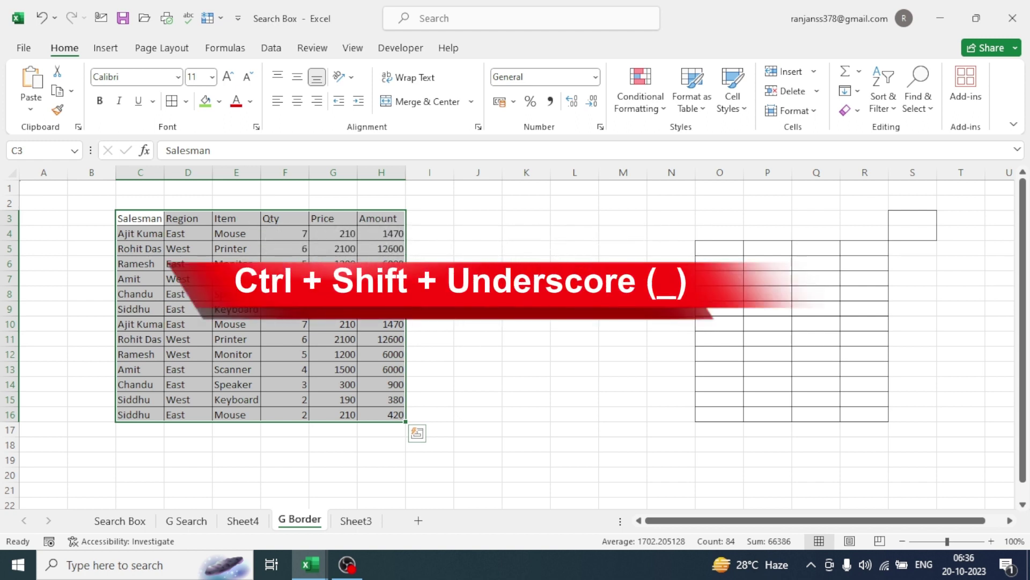
key("ctrl+shift+underscore")
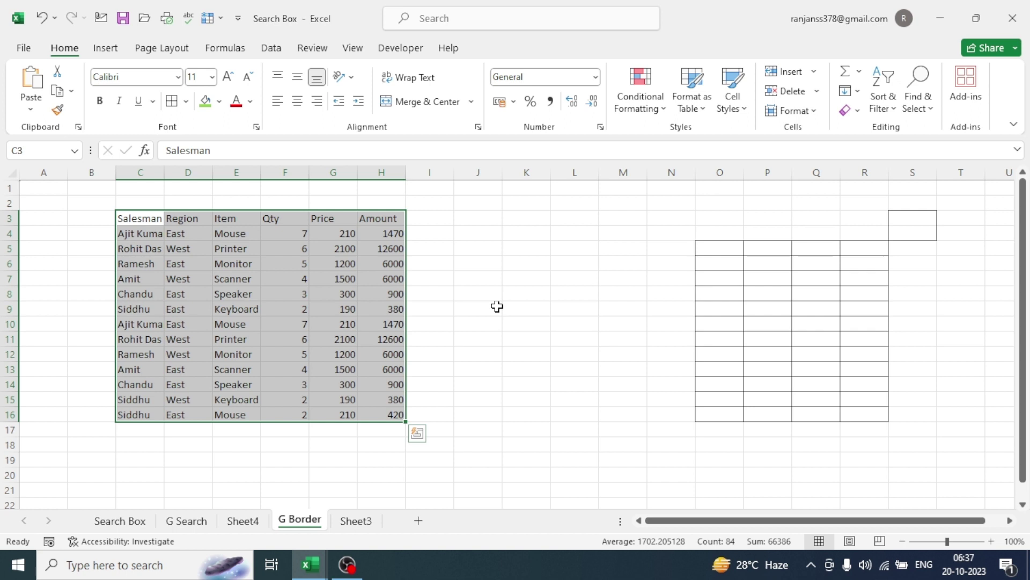
Step: Reapply all borders to the selected sales table and remove them again
key("alt")
key("h")
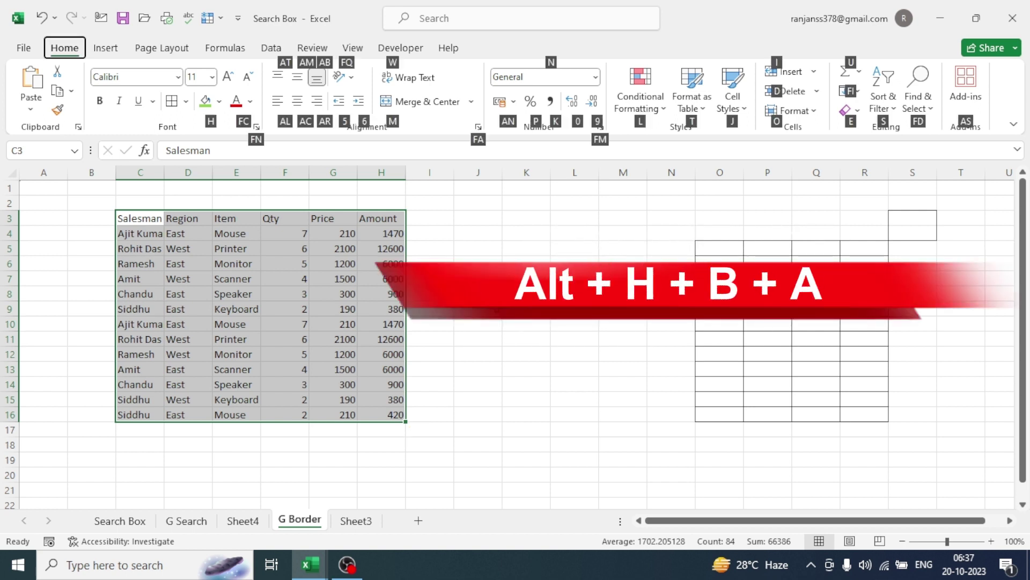
key("b")
key("a")
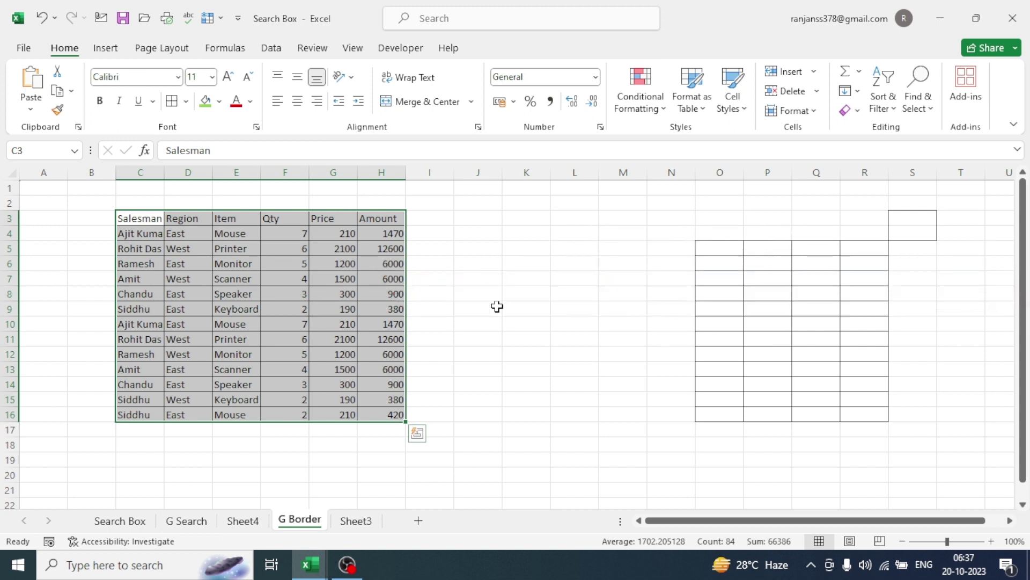
key("ctrl+shift+minus")
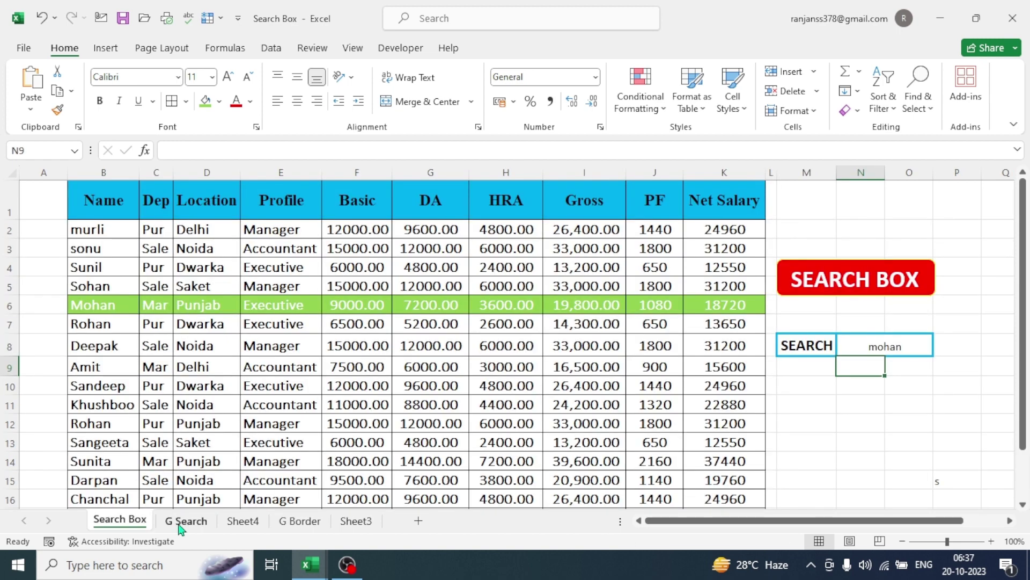
Step: View the dropdown search box on the G Search sheet and the two search boxes on Sheet4
left_click(180, 523)
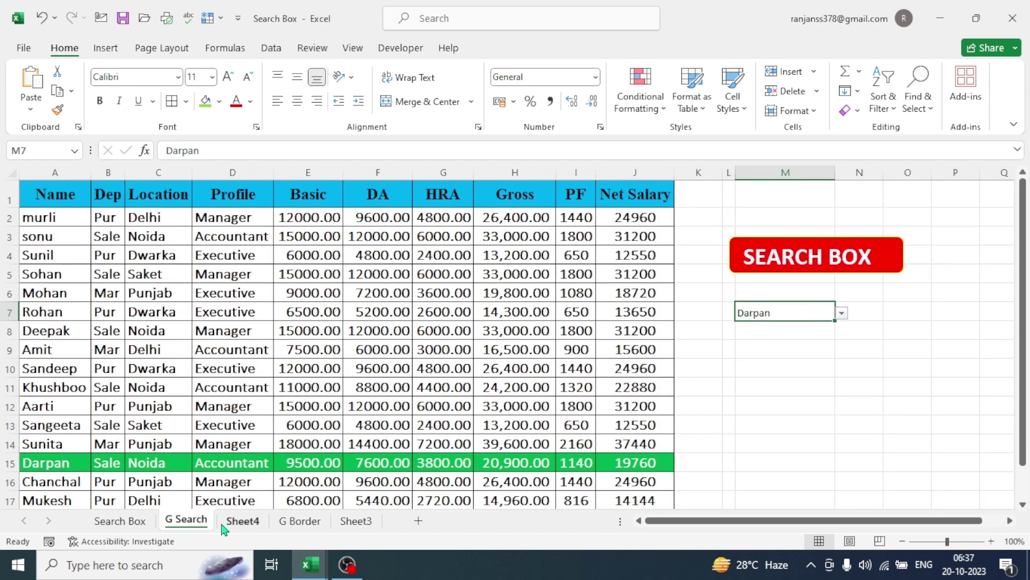
left_click(241, 522)
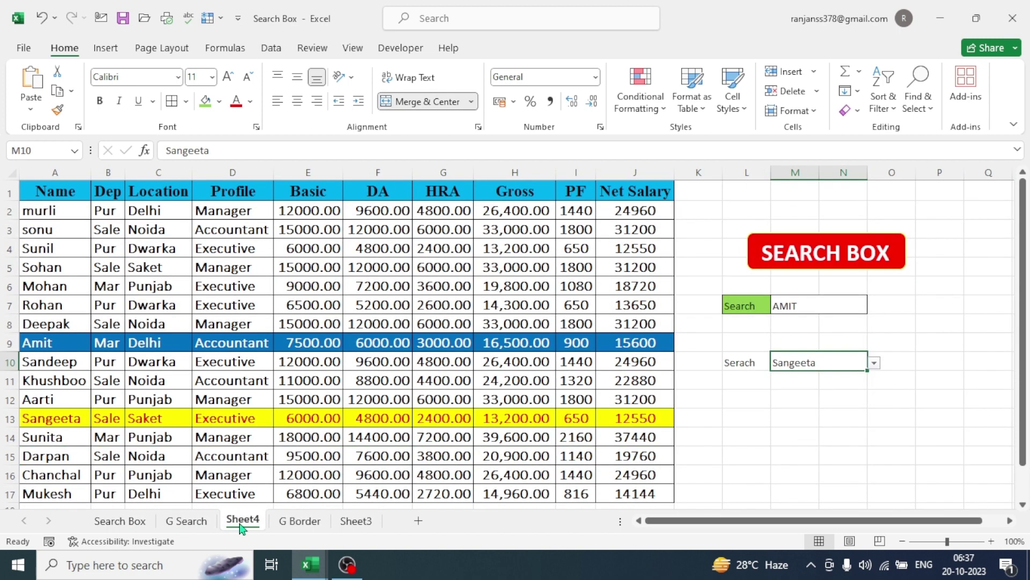